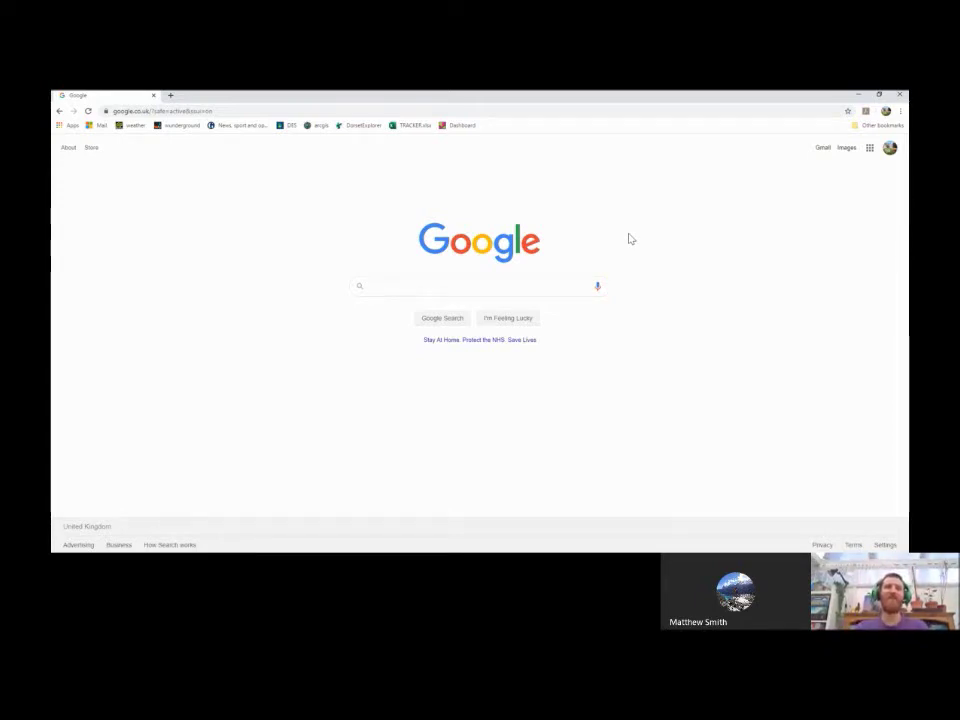
- Search Google for 'arcgis' to bring up the ArcGIS results
{"action": "left_click", "coordinate": [561, 284]}
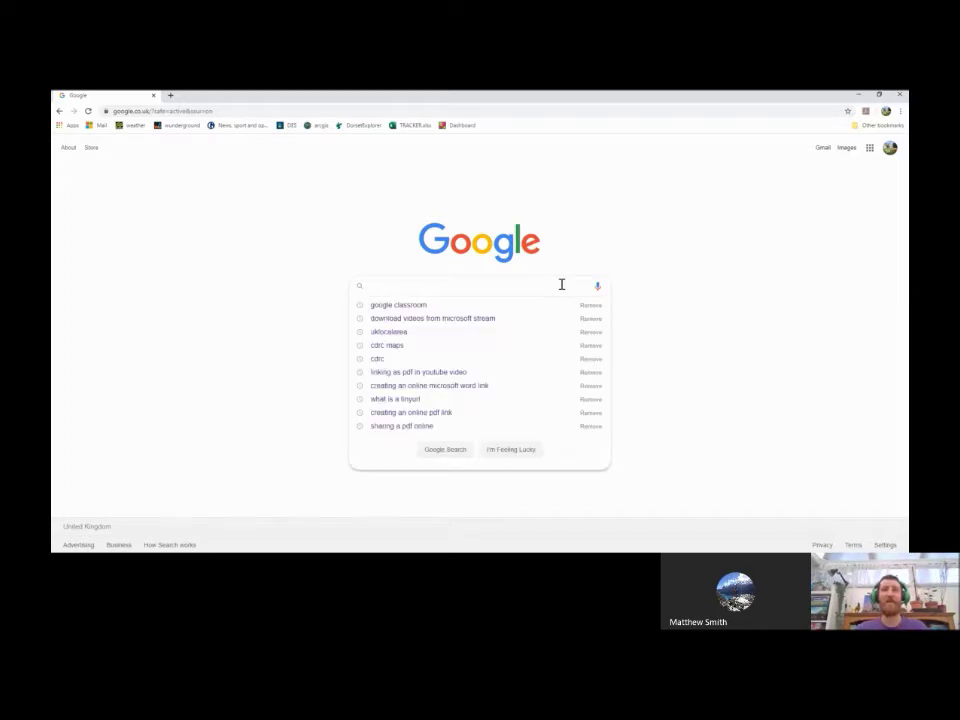
{"action": "left_click", "coordinate": [621, 256]}
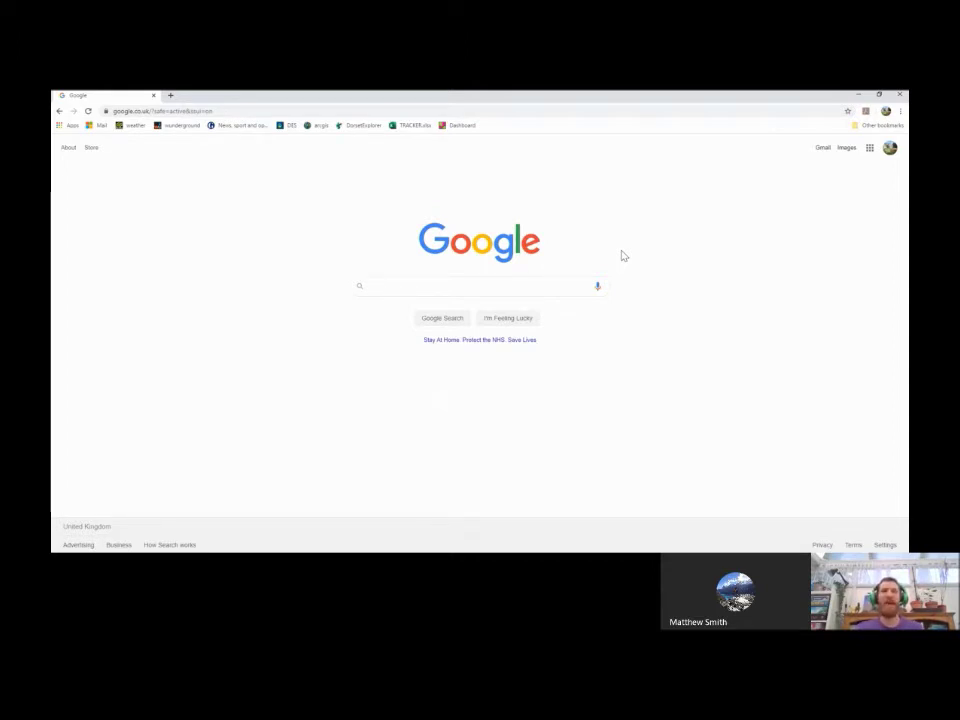
{"action": "left_click", "coordinate": [536, 287]}
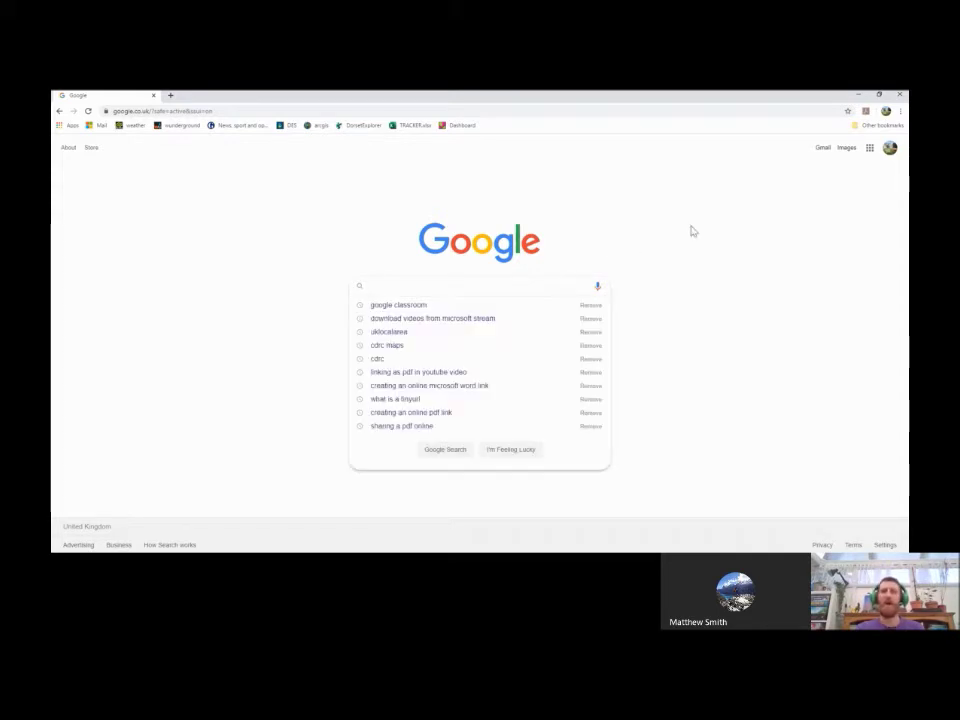
{"action": "type", "text": "a"}
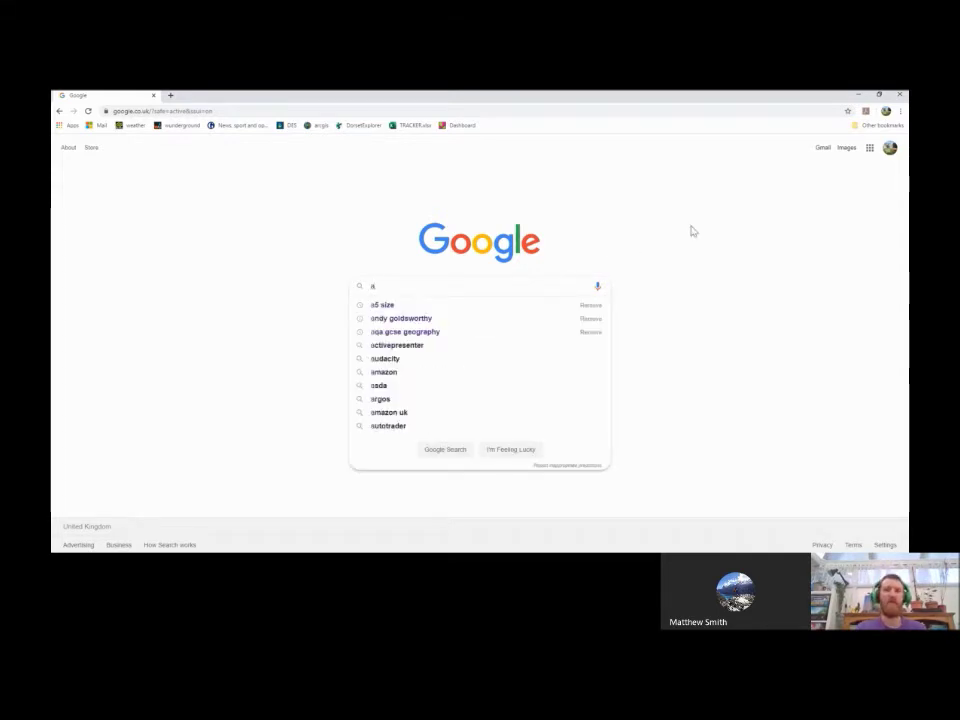
{"action": "type", "text": "rcgis"}
{"action": "key", "text": "Return"}
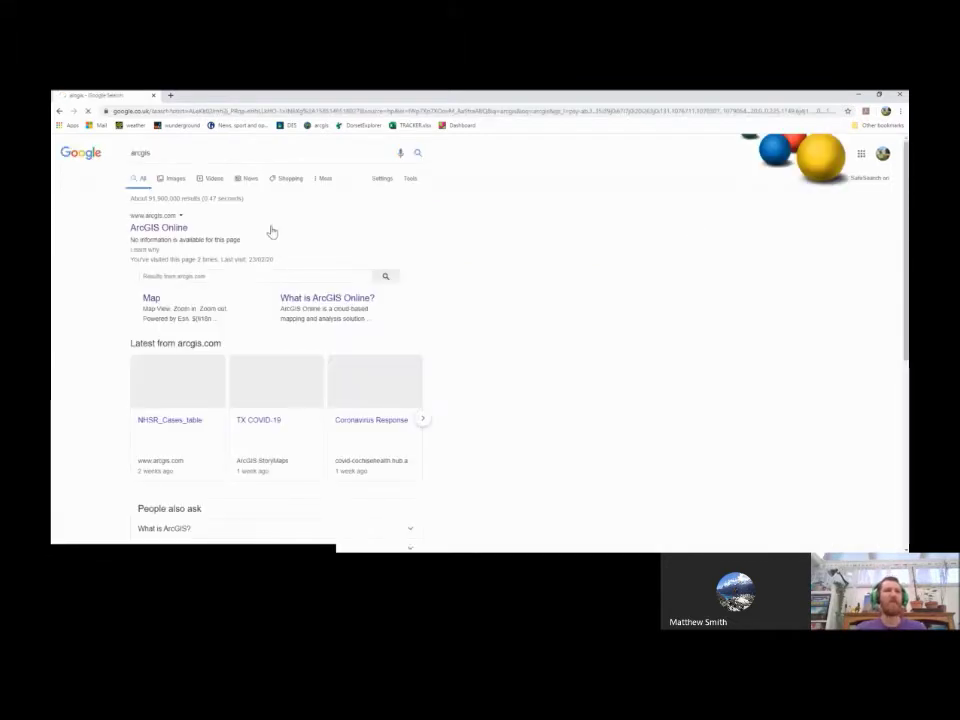
- Go to ArcGIS Online from the search results and start a new map
{"action": "left_click", "coordinate": [150, 233]}
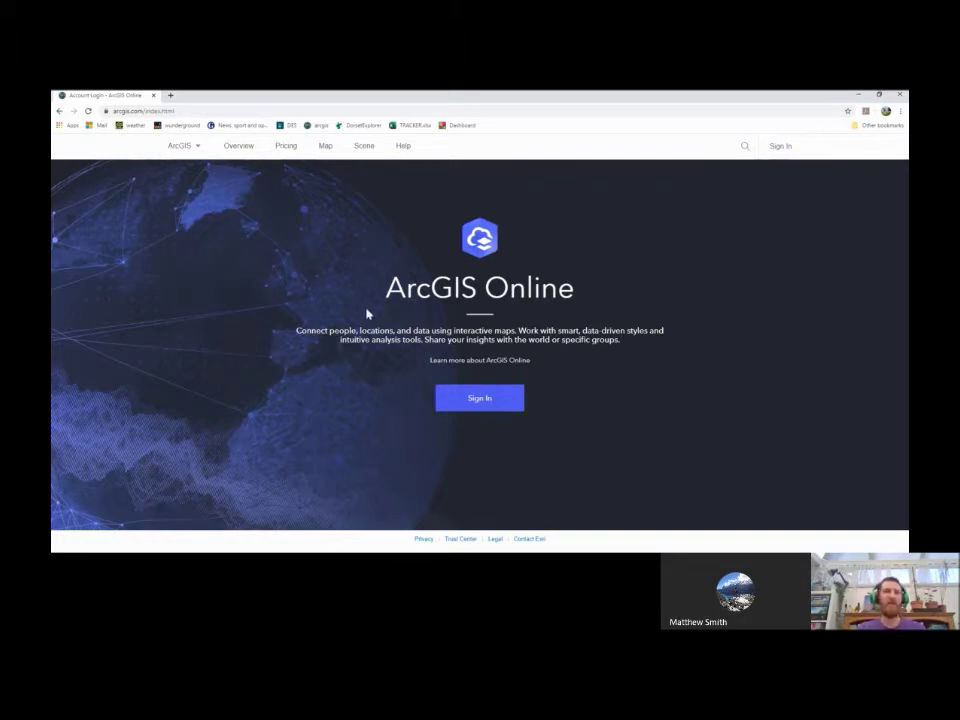
{"action": "left_click", "coordinate": [325, 147]}
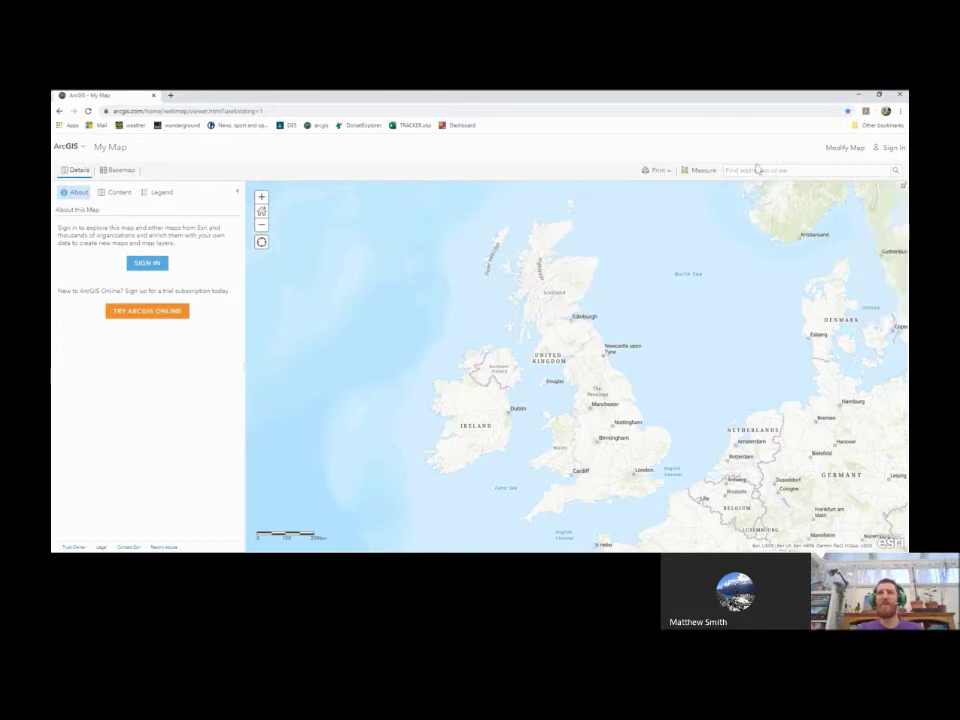
- Search the map for Swanage, Dorset and close the search result popup
{"action": "left_click", "coordinate": [779, 170]}
{"action": "type", "text": "d"}
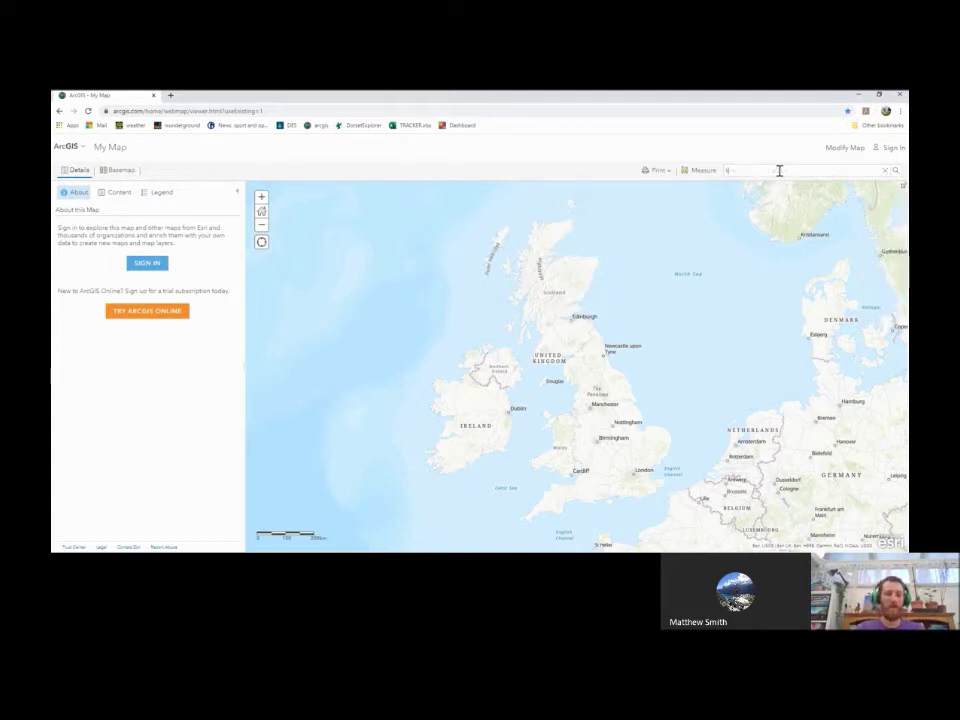
{"action": "key", "text": "Return"}
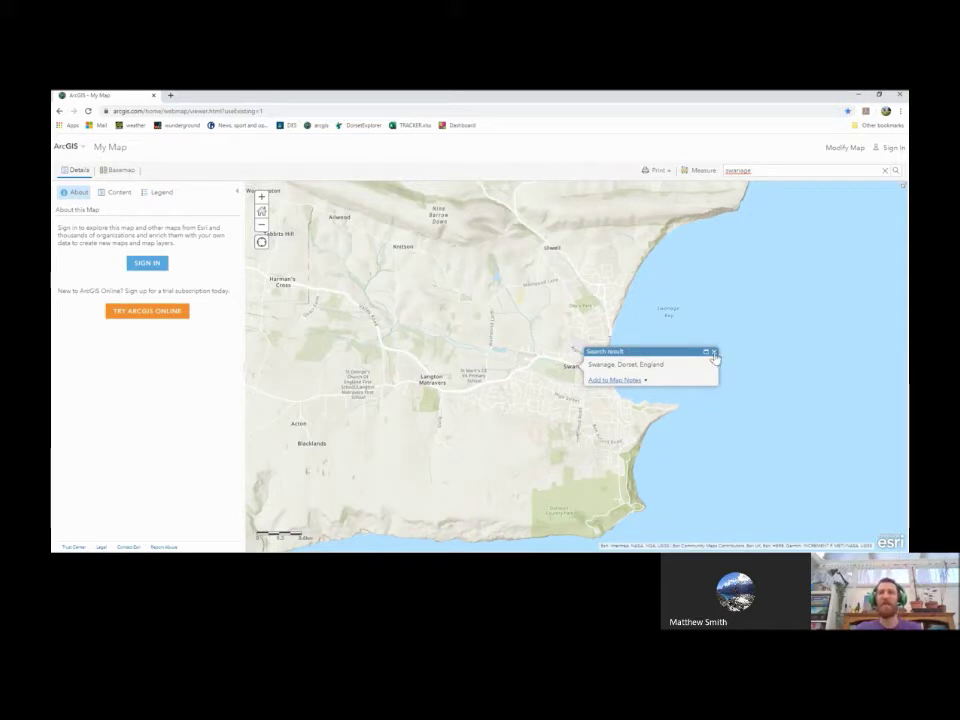
{"action": "left_click", "coordinate": [714, 353]}
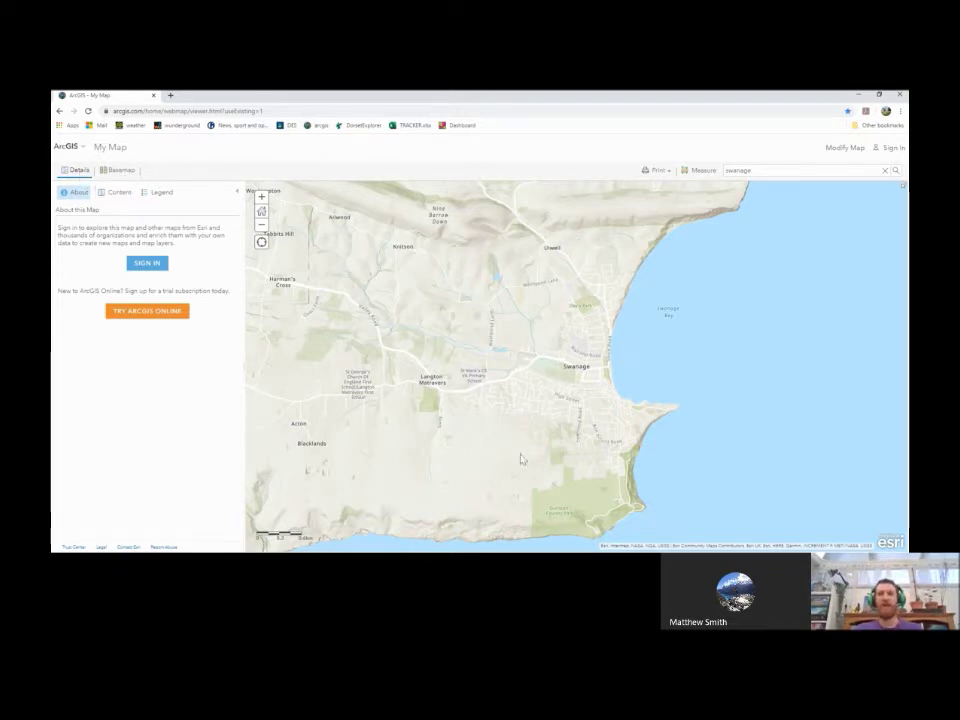
{"action": "left_click", "coordinate": [120, 172]}
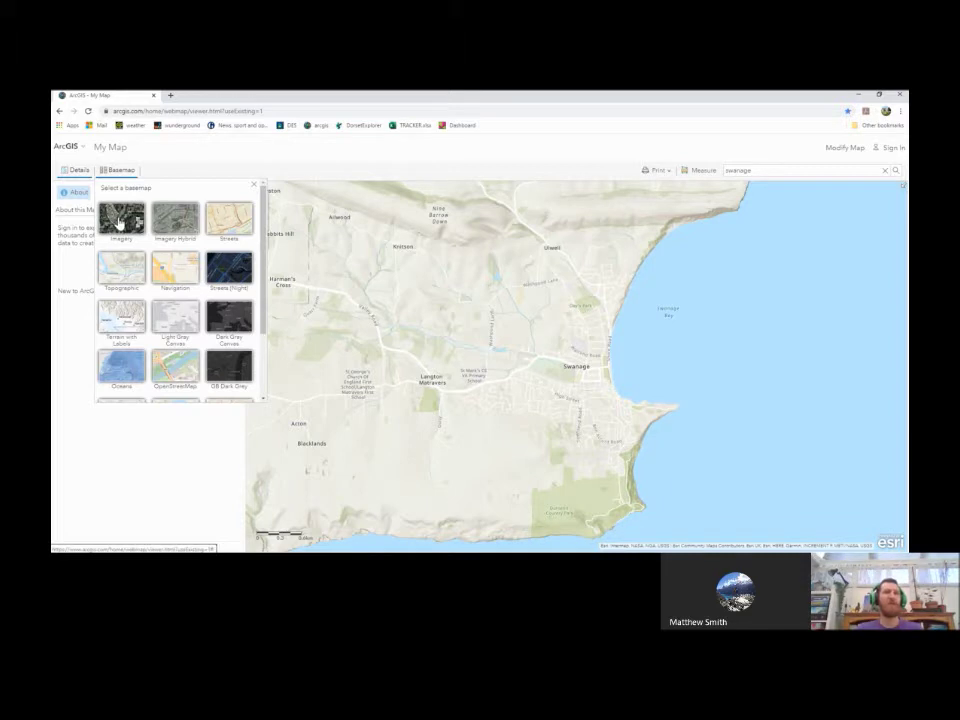
{"action": "left_click", "coordinate": [118, 222]}
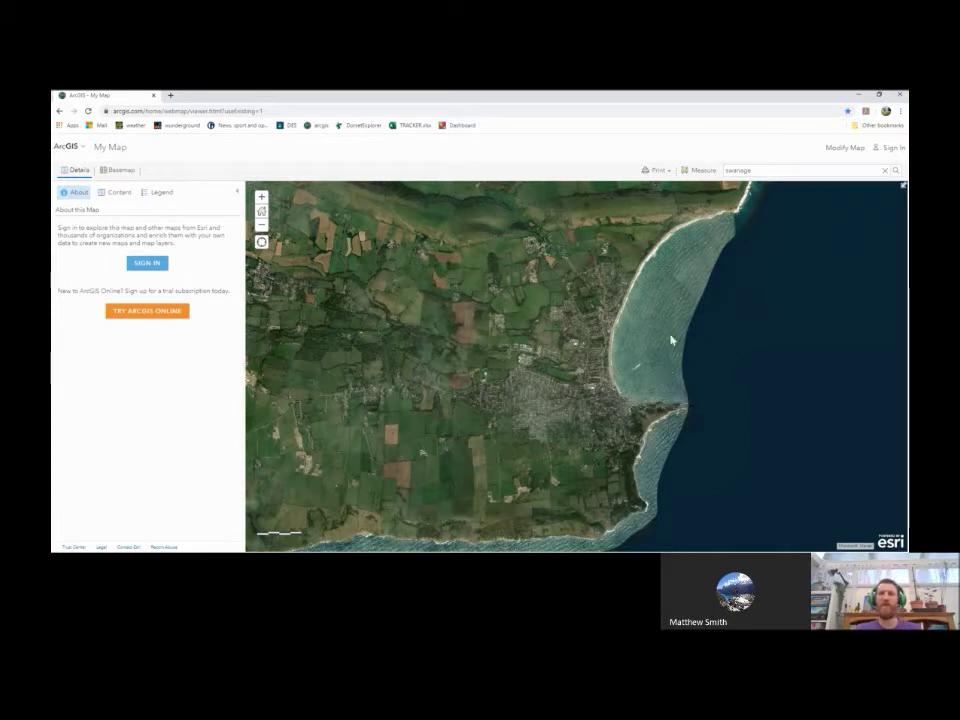
{"action": "left_click", "coordinate": [122, 172]}
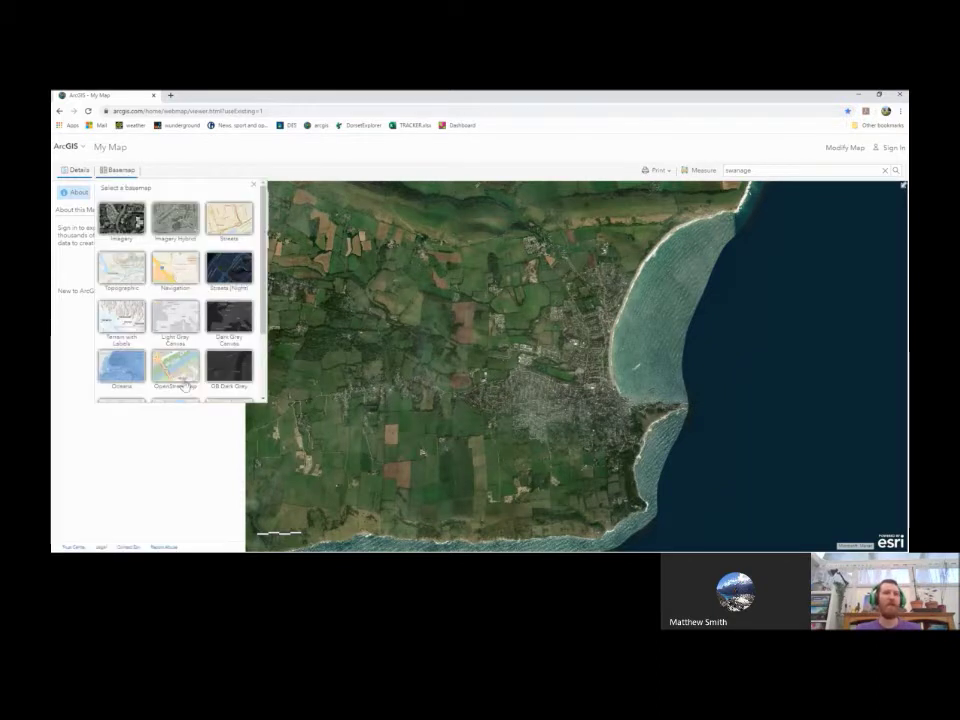
{"action": "scroll", "coordinate": [214, 285], "scroll_direction": "down", "scroll_amount": 2}
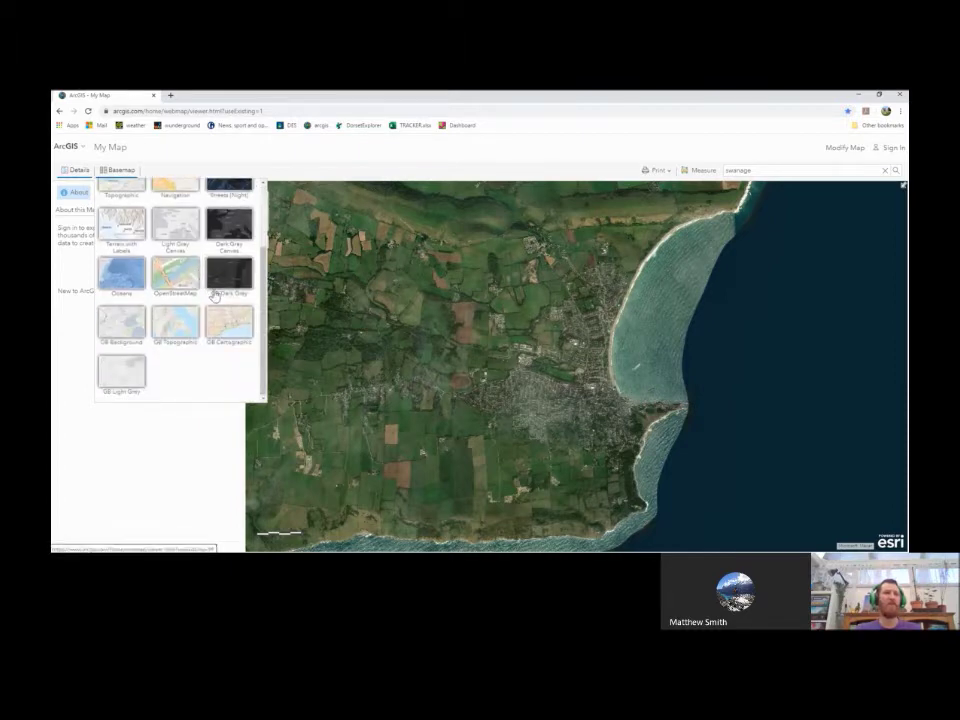
{"action": "scroll", "coordinate": [212, 295], "scroll_direction": "up", "scroll_amount": 2}
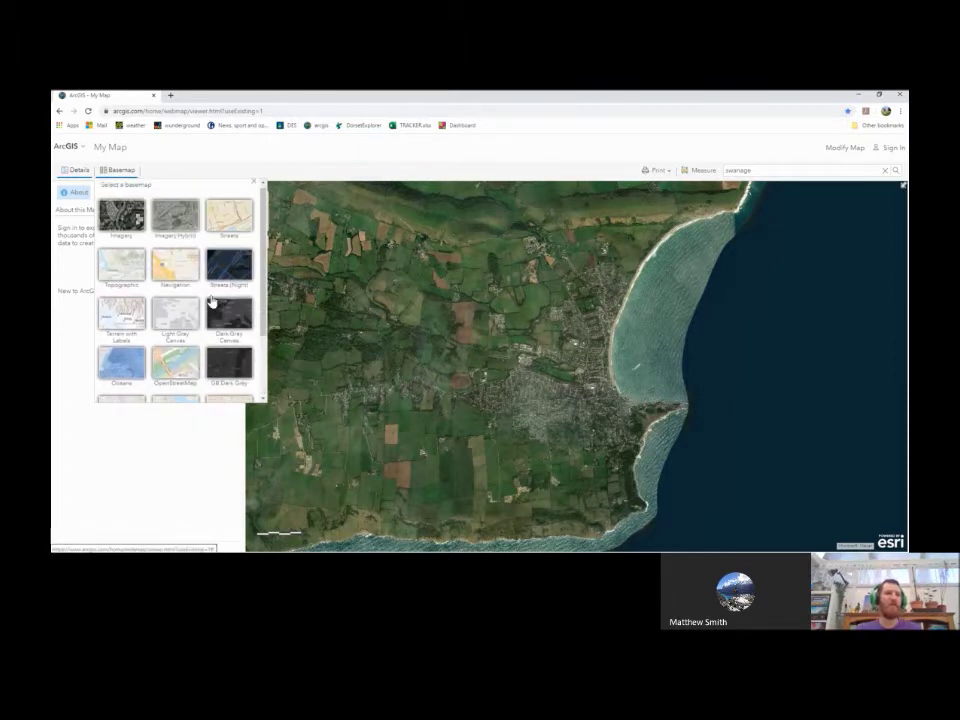
{"action": "left_click", "coordinate": [117, 270]}
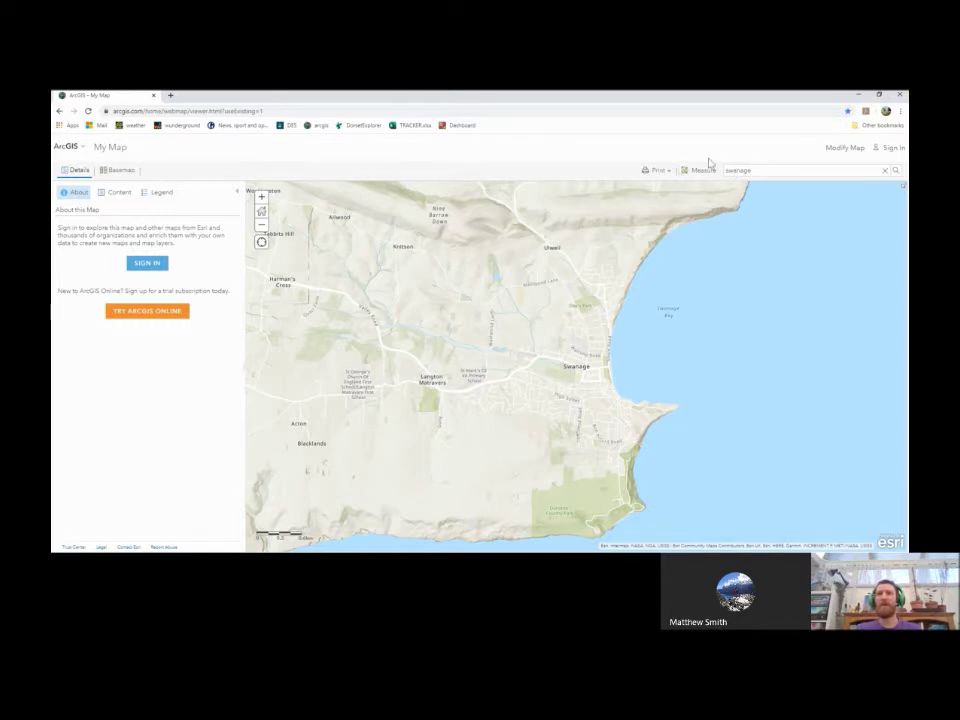
- Set area units to Sq Meters and measure a four-sided area west of Swanage
{"action": "left_click", "coordinate": [698, 173]}
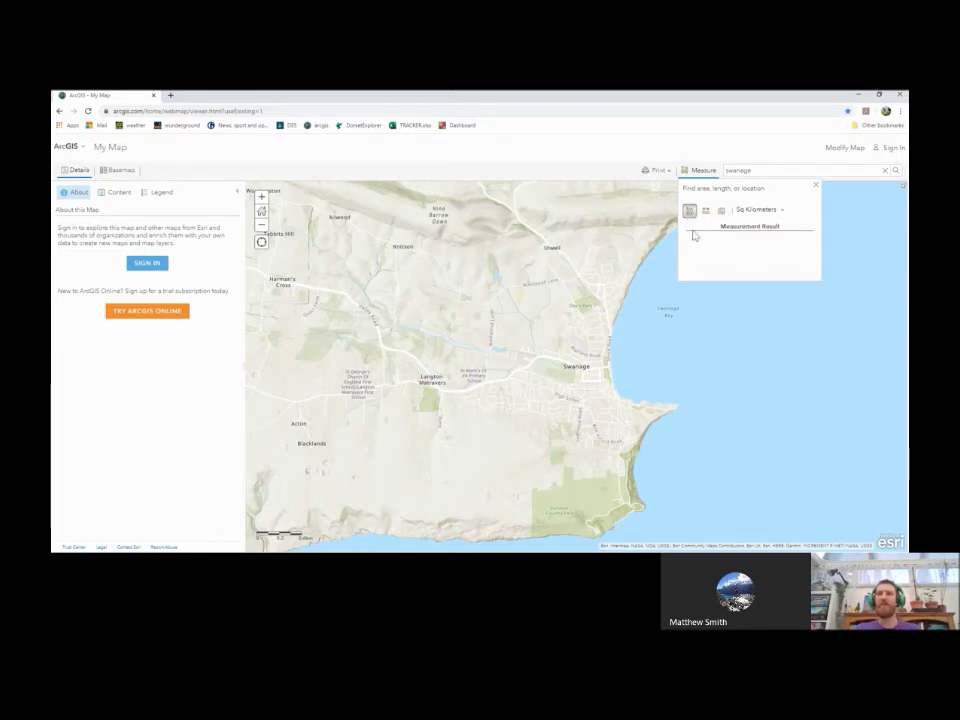
{"action": "left_click", "coordinate": [776, 213]}
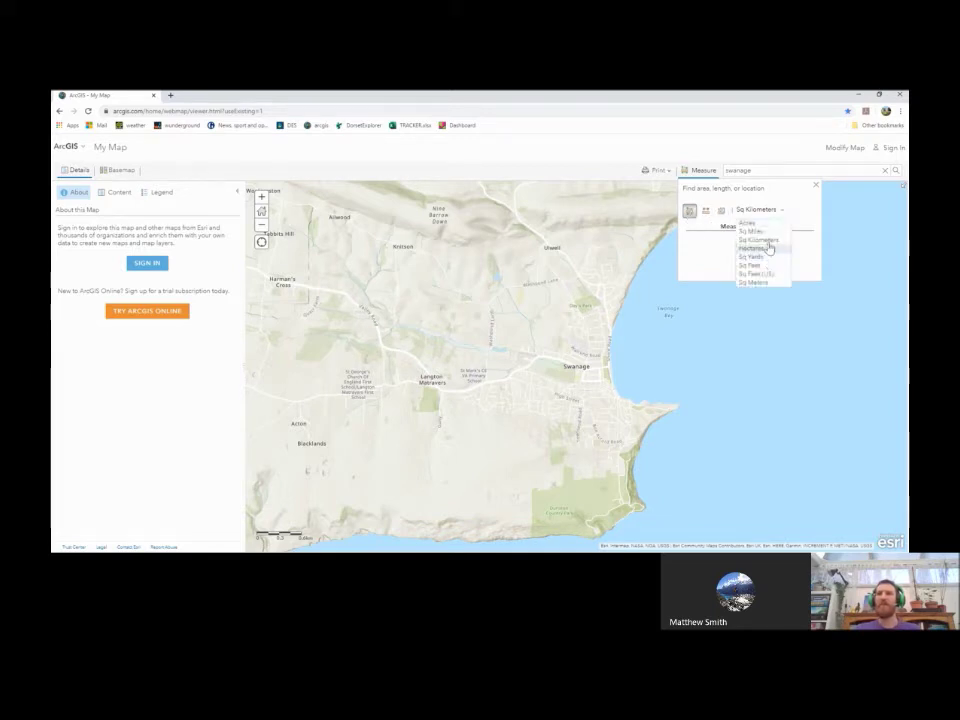
{"action": "left_click", "coordinate": [760, 283]}
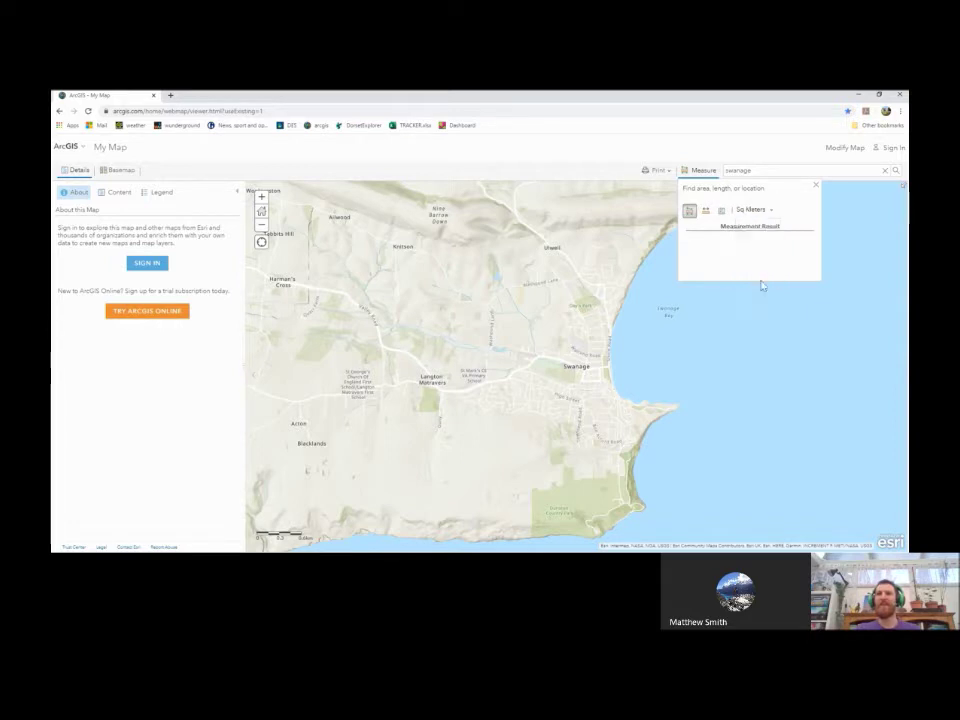
{"action": "left_click", "coordinate": [435, 300]}
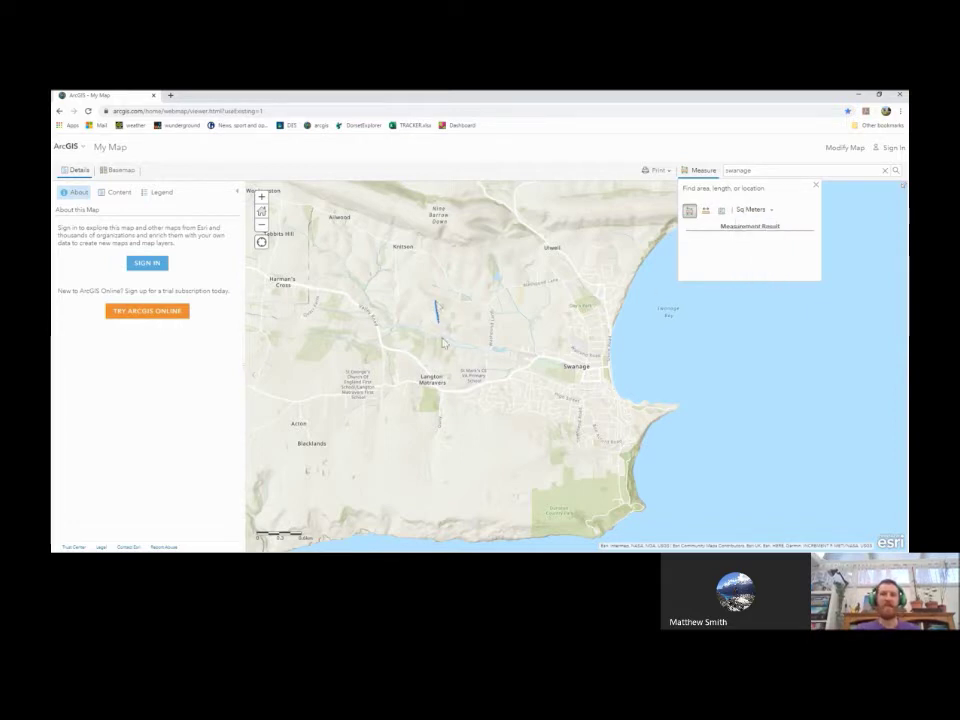
{"action": "left_click", "coordinate": [453, 398]}
{"action": "left_click", "coordinate": [565, 325]}
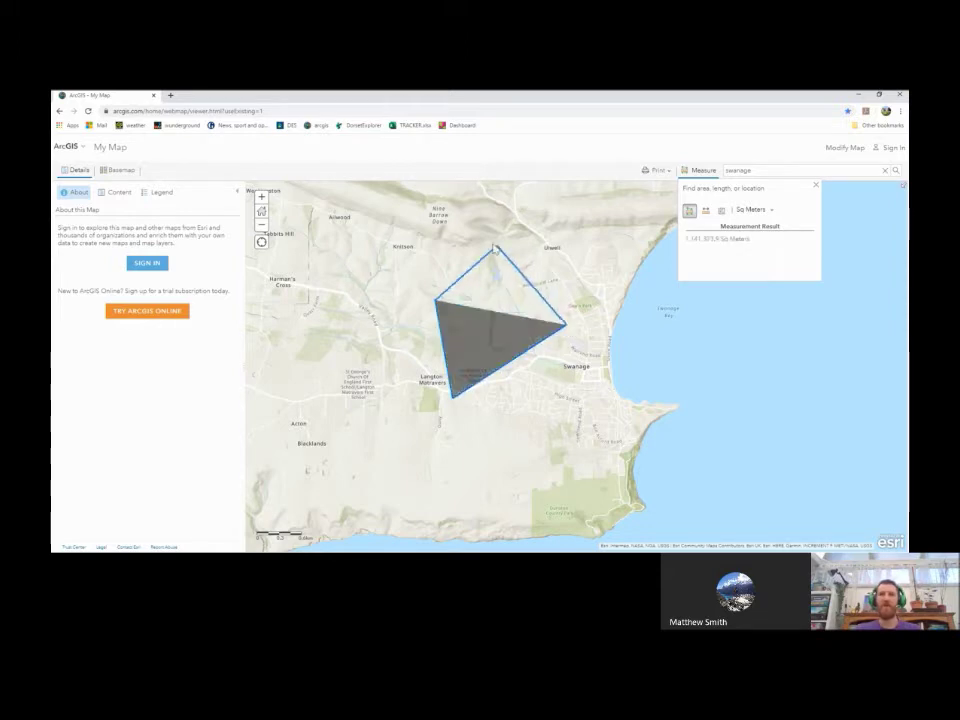
{"action": "double_click", "coordinate": [493, 242]}
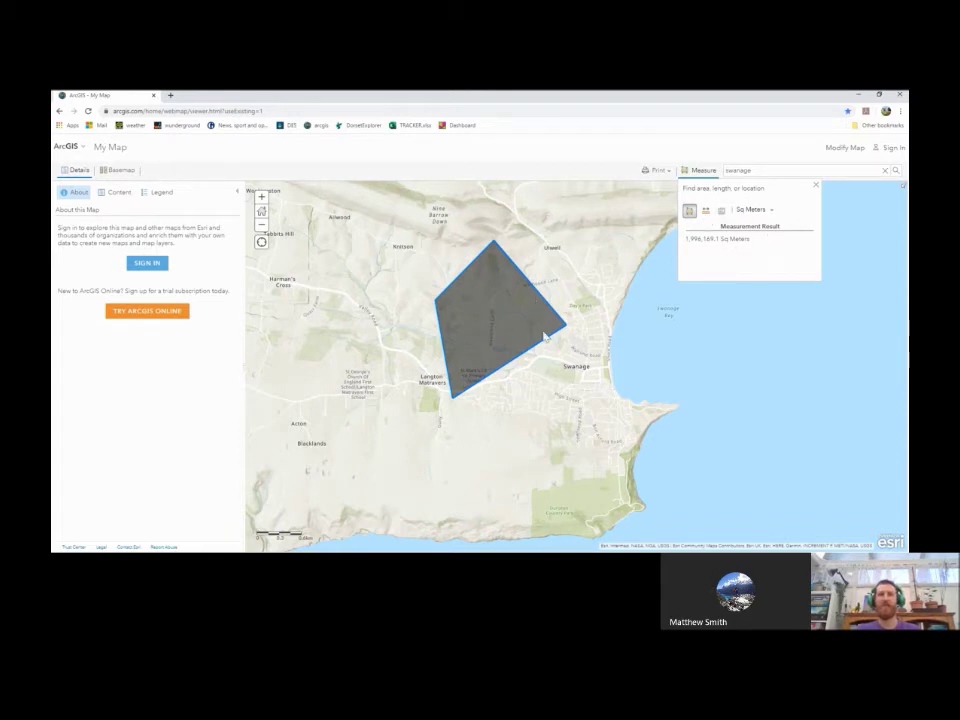
- Measure a small triangle south of Langton Matravers, about 37,117 Sq Meters
{"action": "left_click", "coordinate": [492, 435]}
{"action": "left_click", "coordinate": [483, 452]}
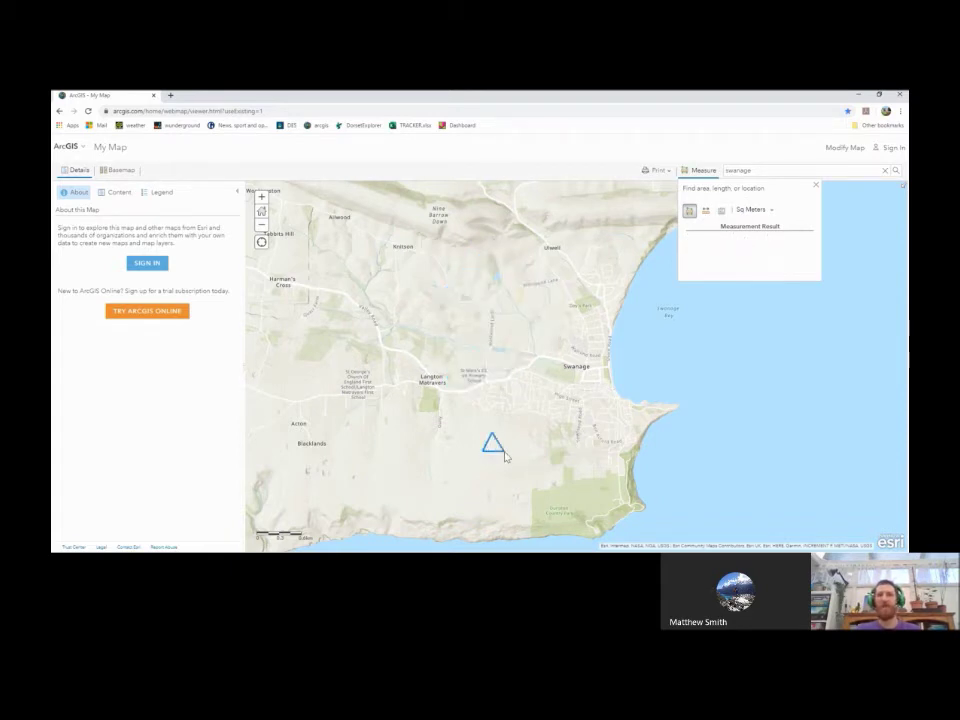
{"action": "double_click", "coordinate": [505, 454]}
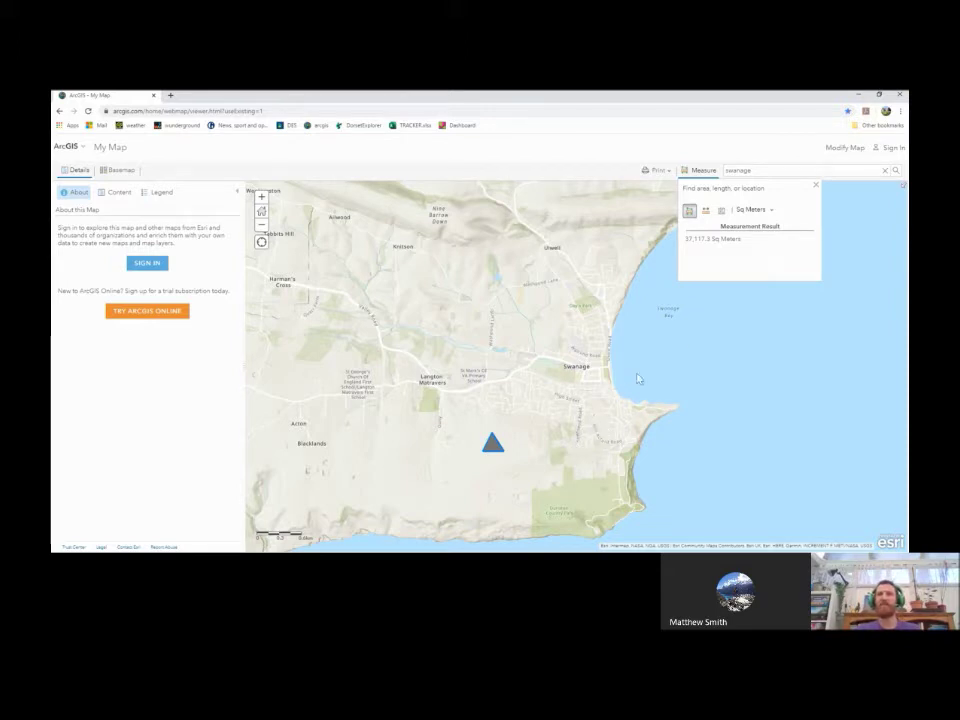
{"action": "left_click_drag", "start_coordinate": [592, 356], "coordinate": [494, 371]}
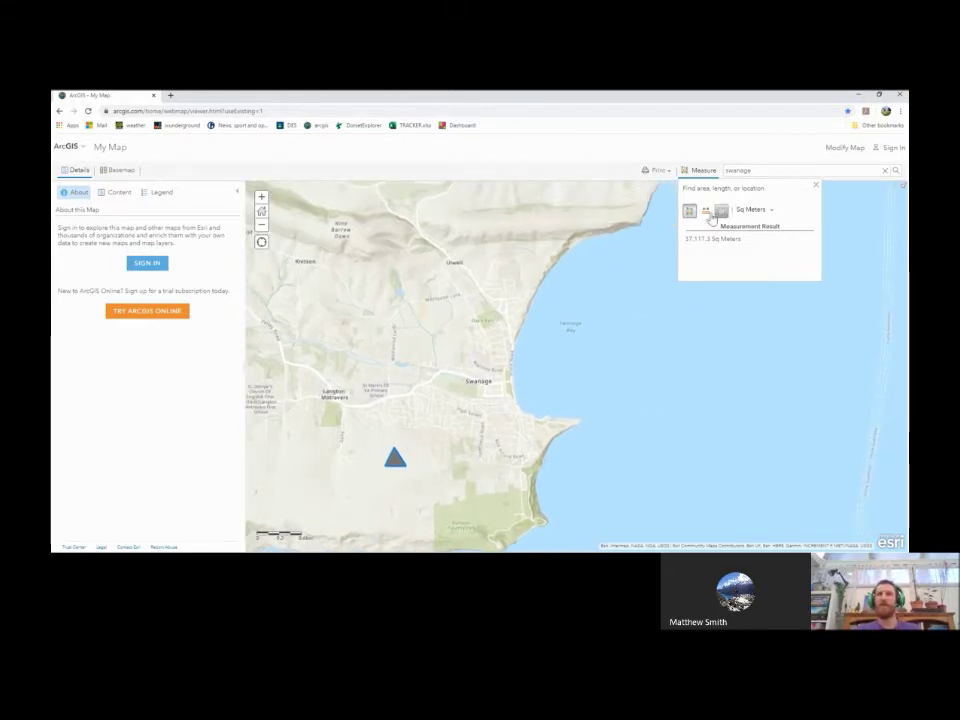
- Trace a 4.25 km distance line along the Swanage Bay coast, headland to cliffs
{"action": "left_click", "coordinate": [705, 211]}
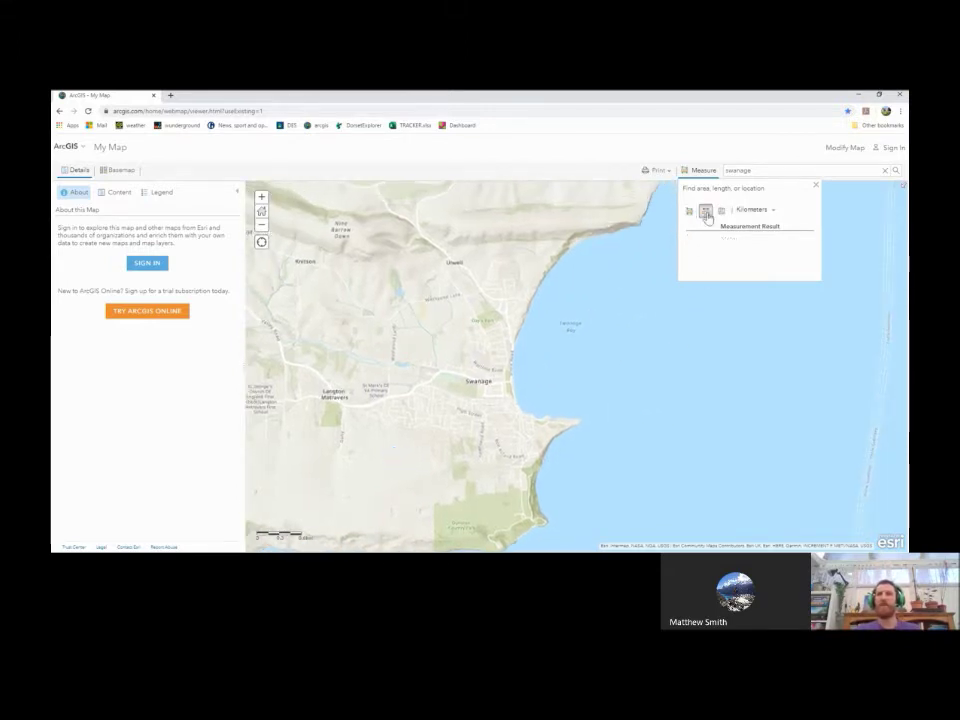
{"action": "left_click", "coordinate": [774, 211]}
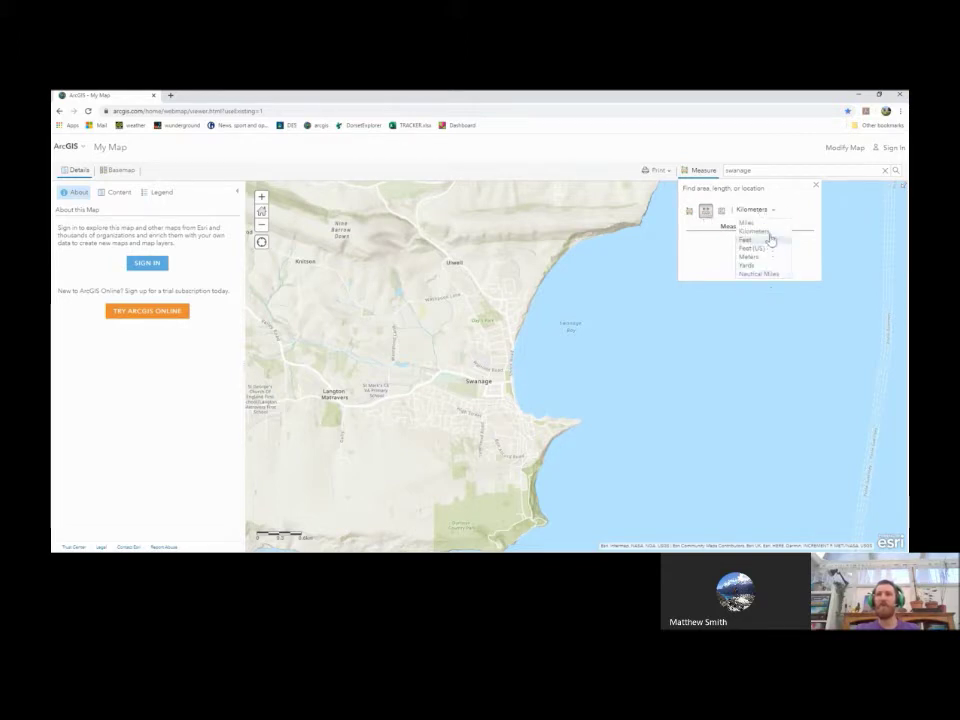
{"action": "left_click", "coordinate": [766, 231]}
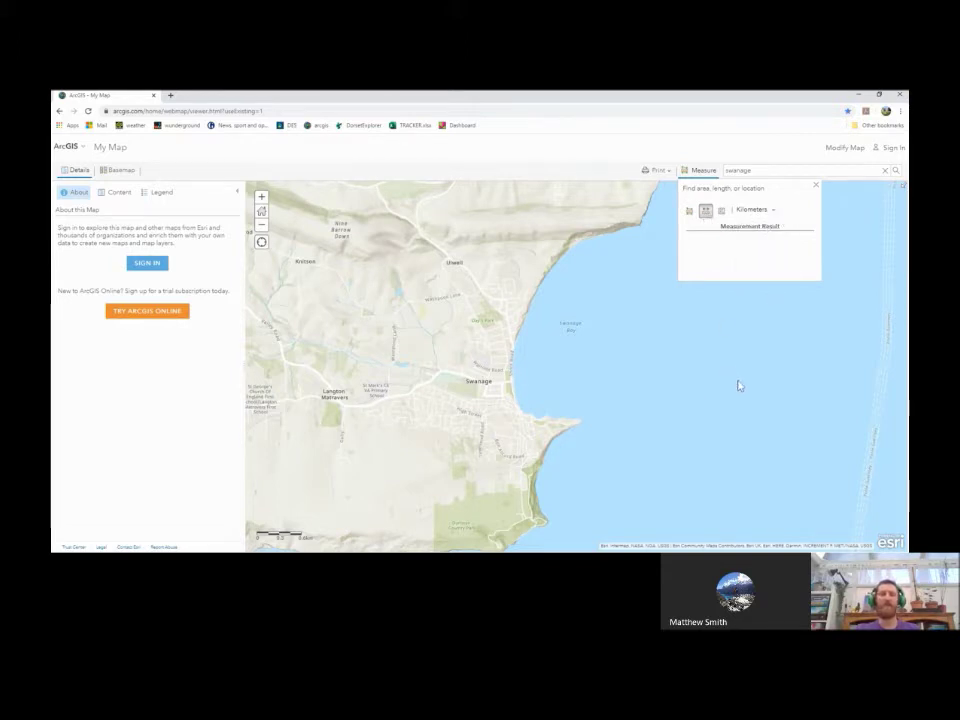
{"action": "left_click", "coordinate": [582, 418]}
{"action": "left_click", "coordinate": [519, 410]}
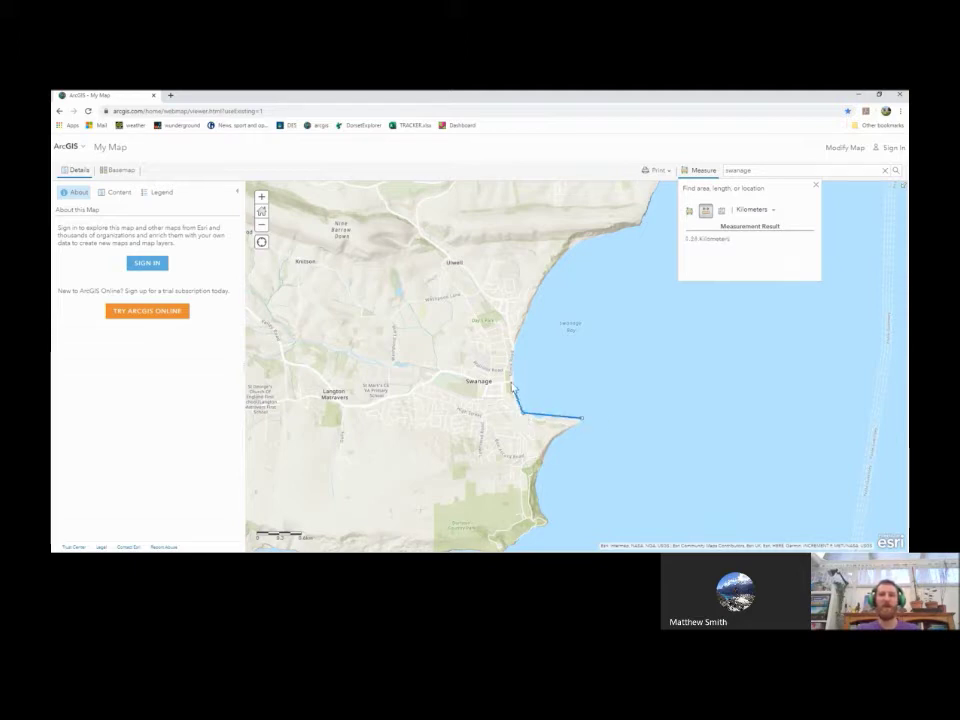
{"action": "left_click", "coordinate": [514, 380]}
{"action": "left_click", "coordinate": [516, 344]}
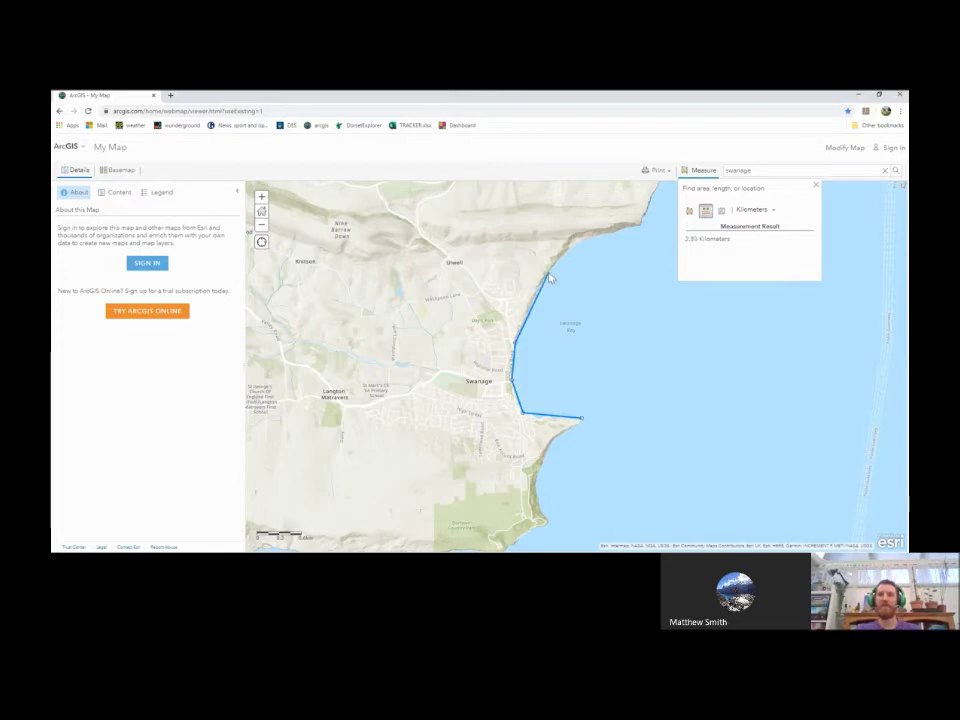
{"action": "left_click", "coordinate": [572, 243]}
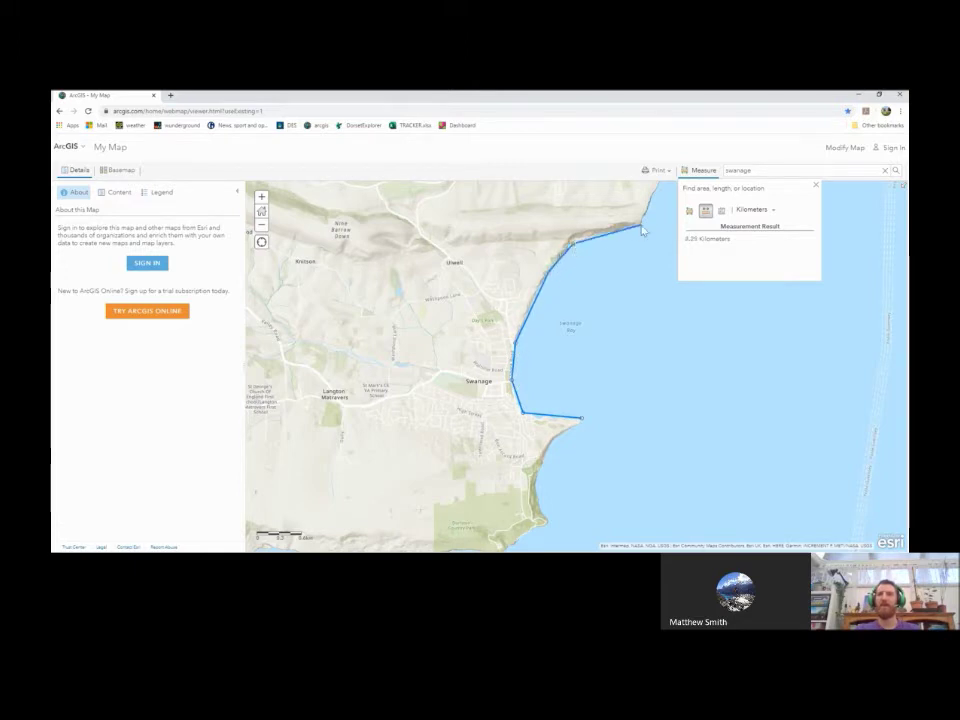
{"action": "left_click", "coordinate": [640, 230]}
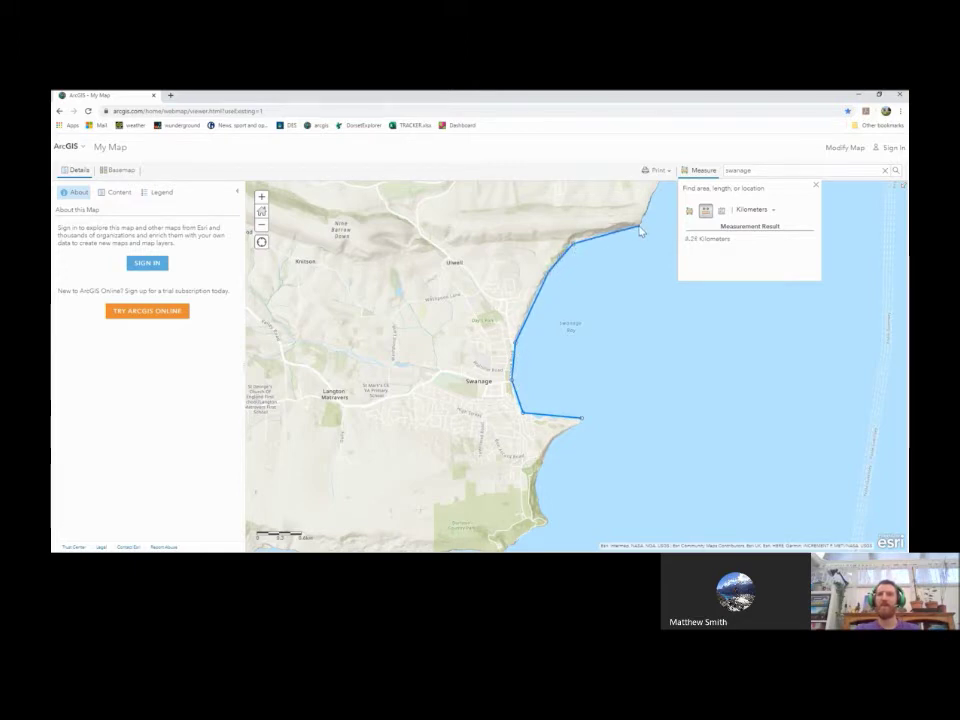
- Switch to Location in degrees and place points around central Swanage and the seafront
{"action": "left_click", "coordinate": [722, 213]}
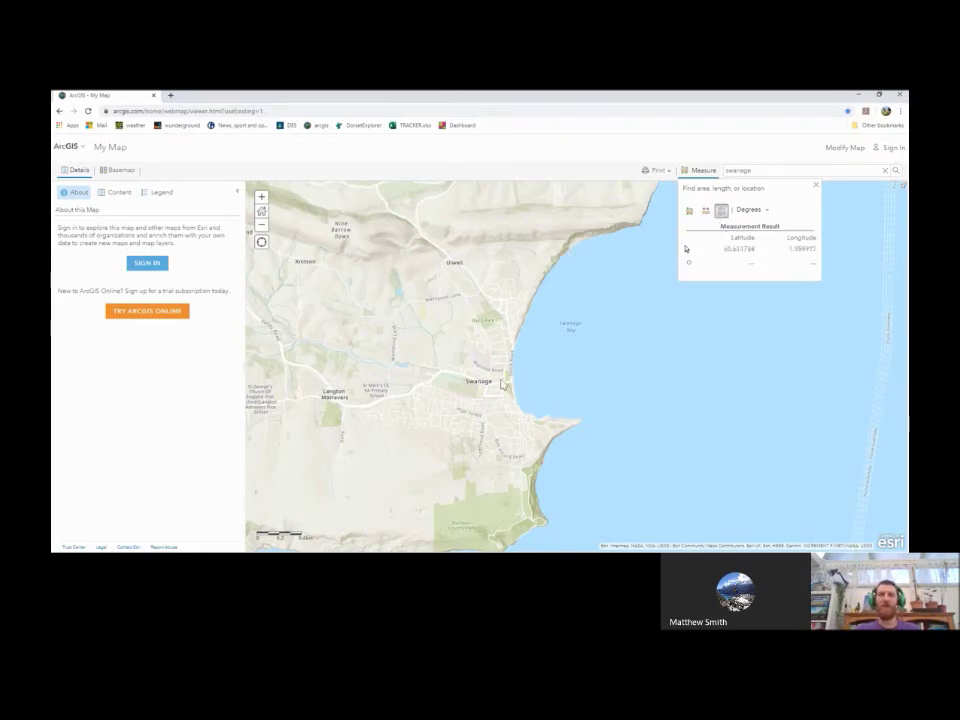
{"action": "scroll", "coordinate": [504, 390], "scroll_direction": "up", "scroll_amount": 2}
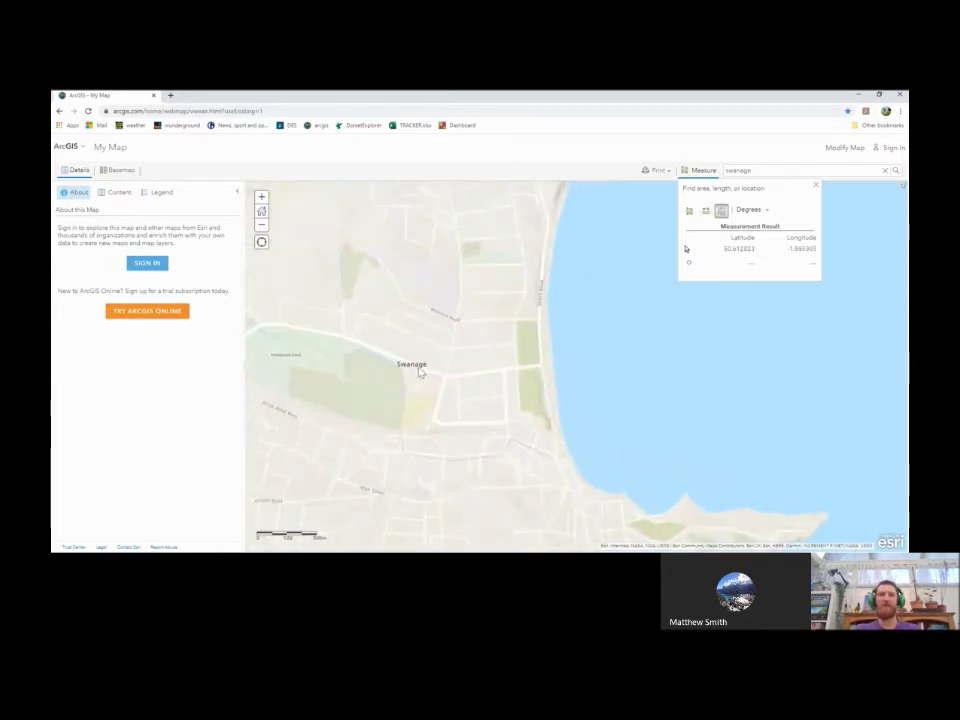
{"action": "left_click", "coordinate": [447, 379]}
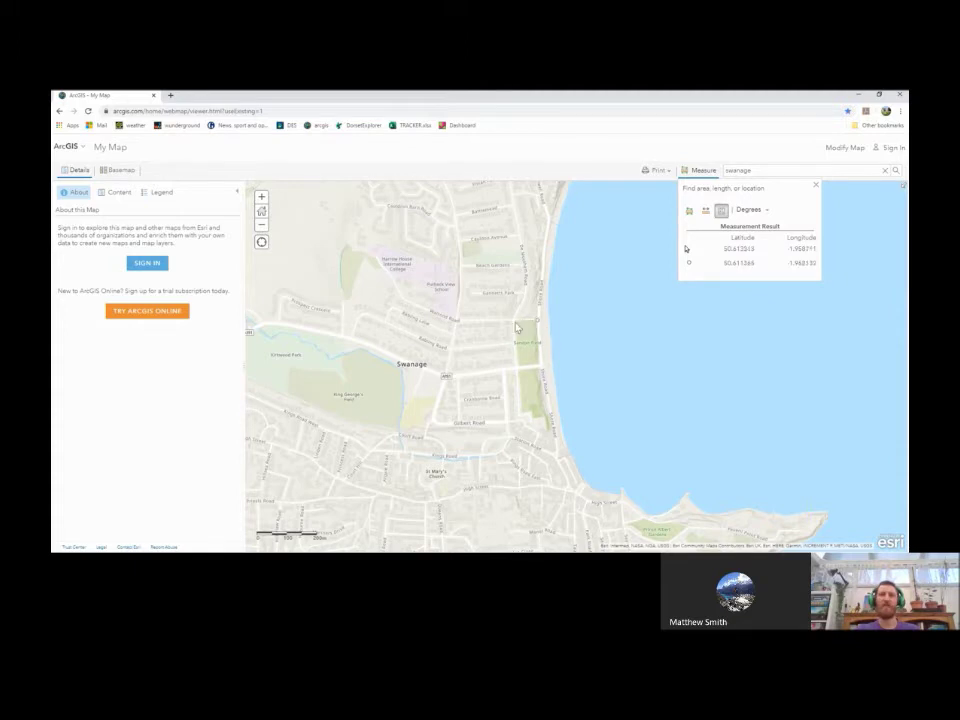
{"action": "left_click", "coordinate": [517, 369]}
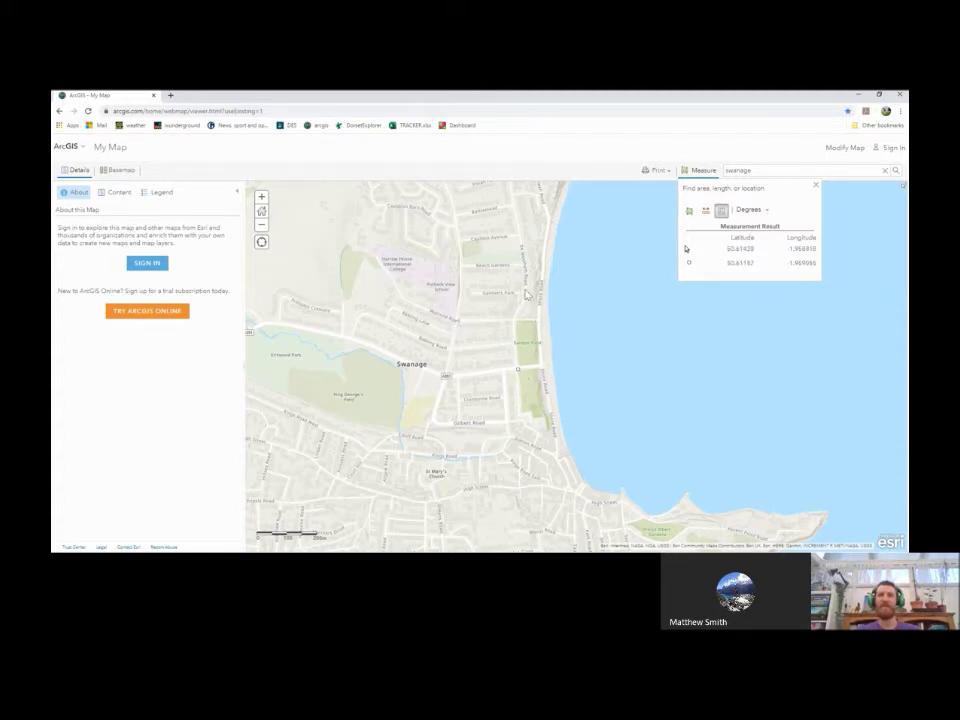
{"action": "left_click", "coordinate": [541, 342]}
{"action": "left_click", "coordinate": [481, 375]}
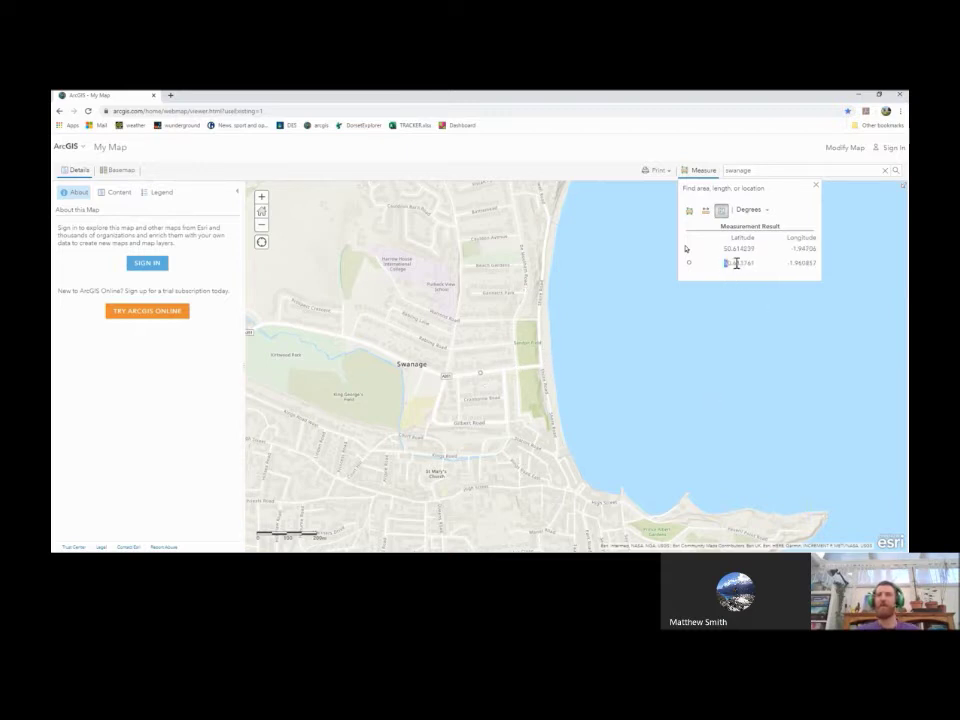
- Highlight a point's latitude and longitude values, then place a point out in the bay
{"action": "left_click_drag", "start_coordinate": [736, 263], "coordinate": [816, 264]}
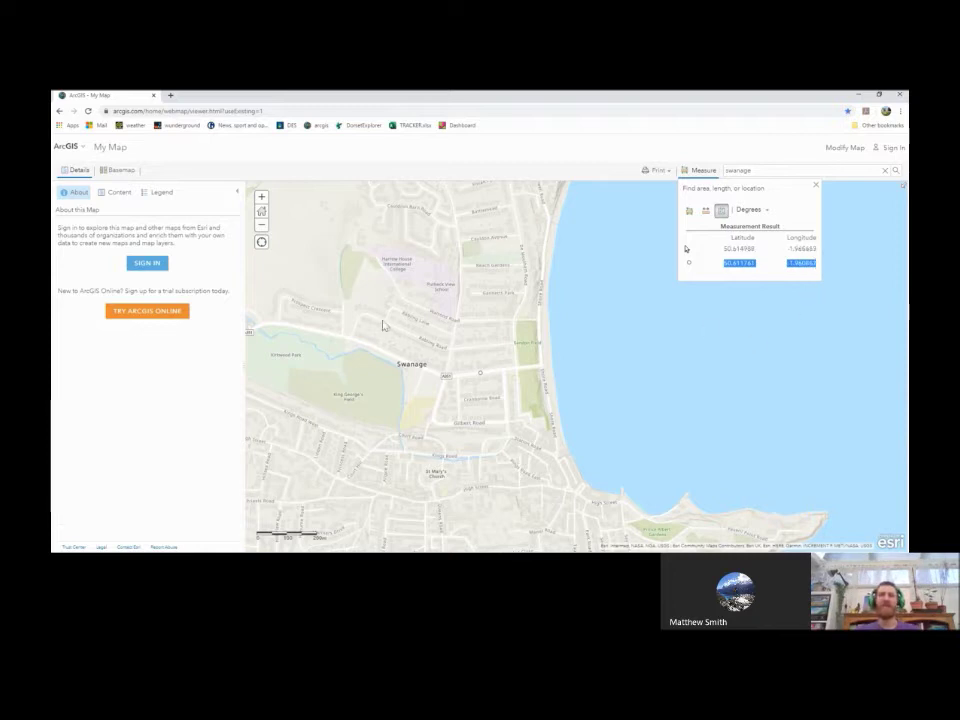
{"action": "left_click", "coordinate": [759, 274]}
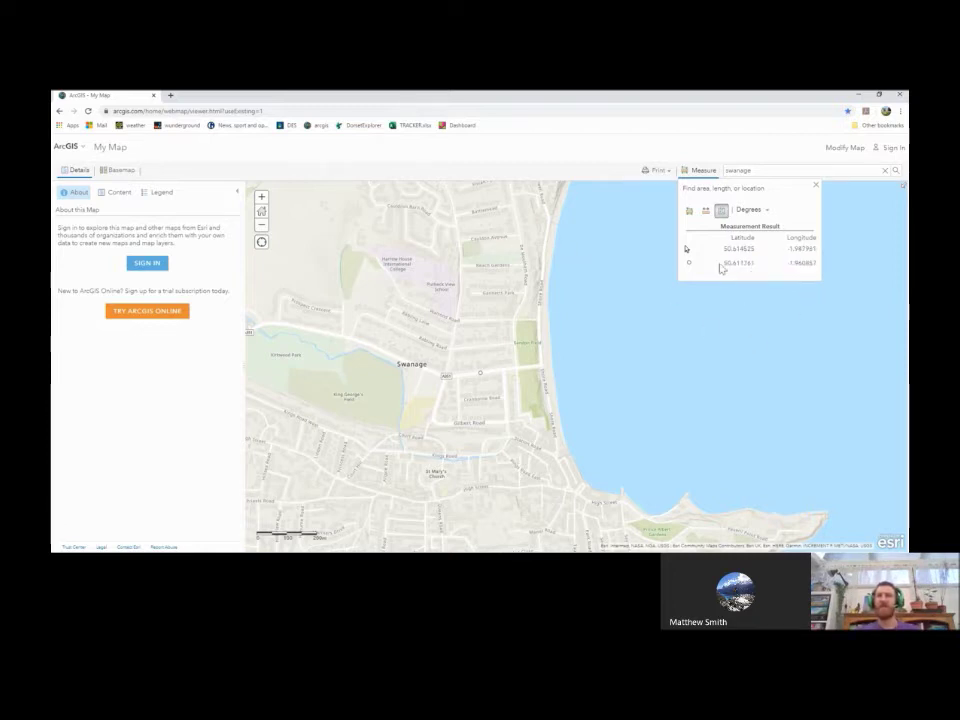
{"action": "left_click_drag", "start_coordinate": [724, 266], "coordinate": [821, 267]}
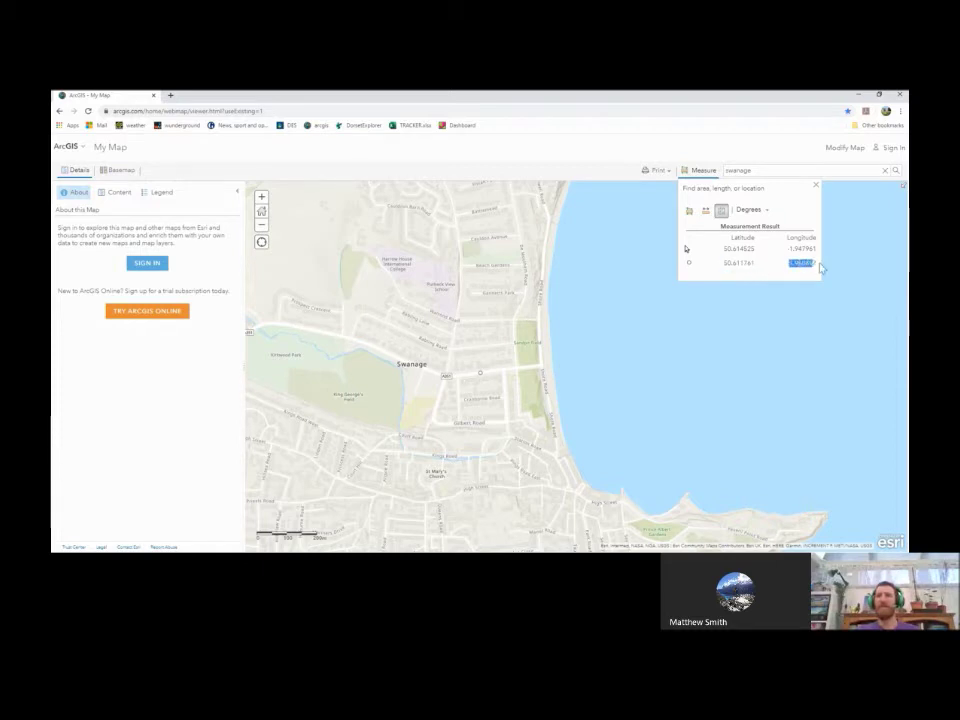
{"action": "left_click", "coordinate": [744, 363]}
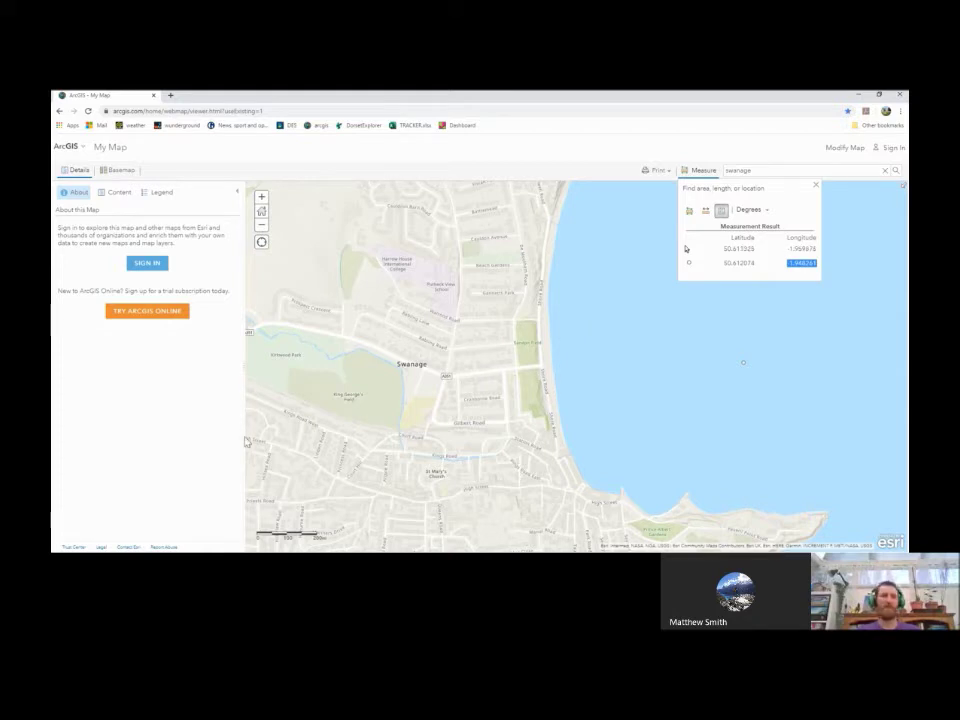
{"action": "key", "text": "alt+Tab"}
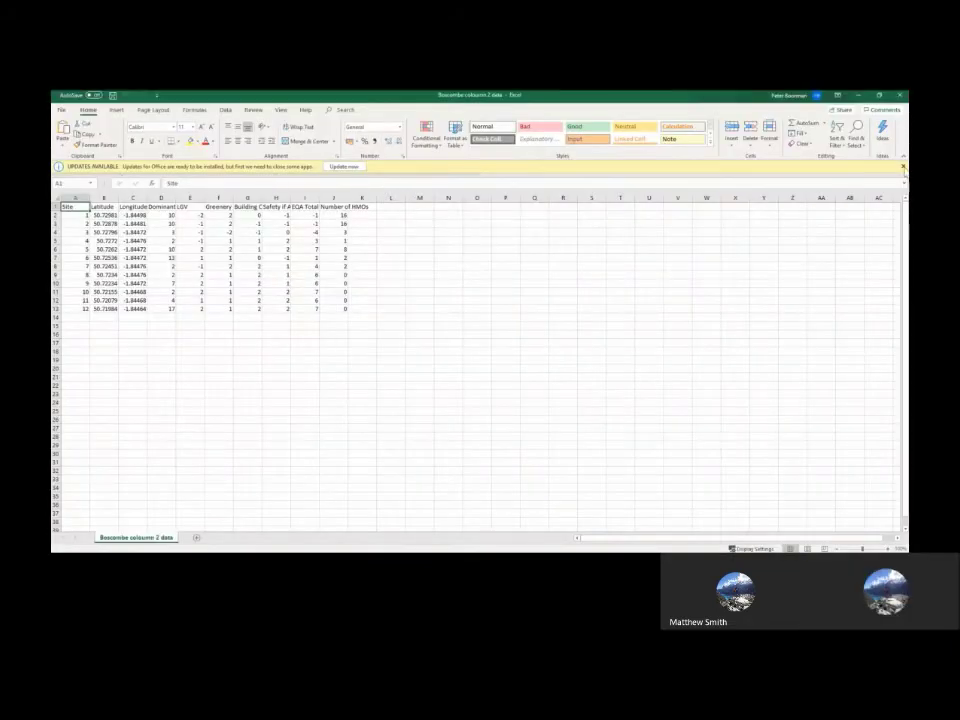
- Dismiss the updates notice, widen column A and select the survey data block
{"action": "left_click", "coordinate": [903, 167]}
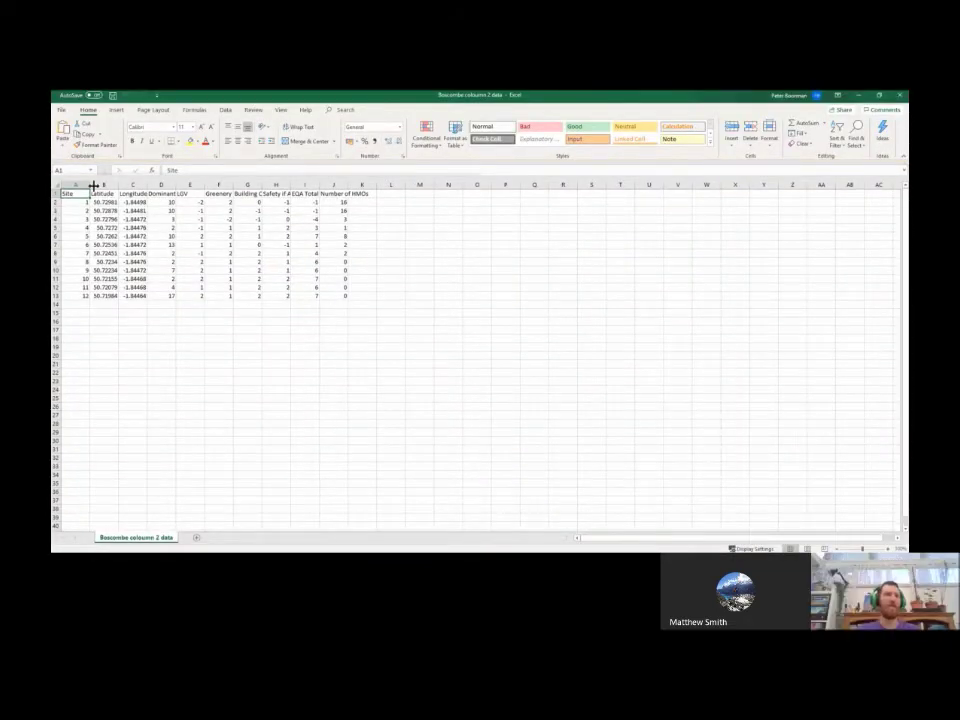
{"action": "left_click_drag", "start_coordinate": [93, 184], "coordinate": [102, 184]}
{"action": "left_click_drag", "start_coordinate": [116, 184], "coordinate": [145, 184]}
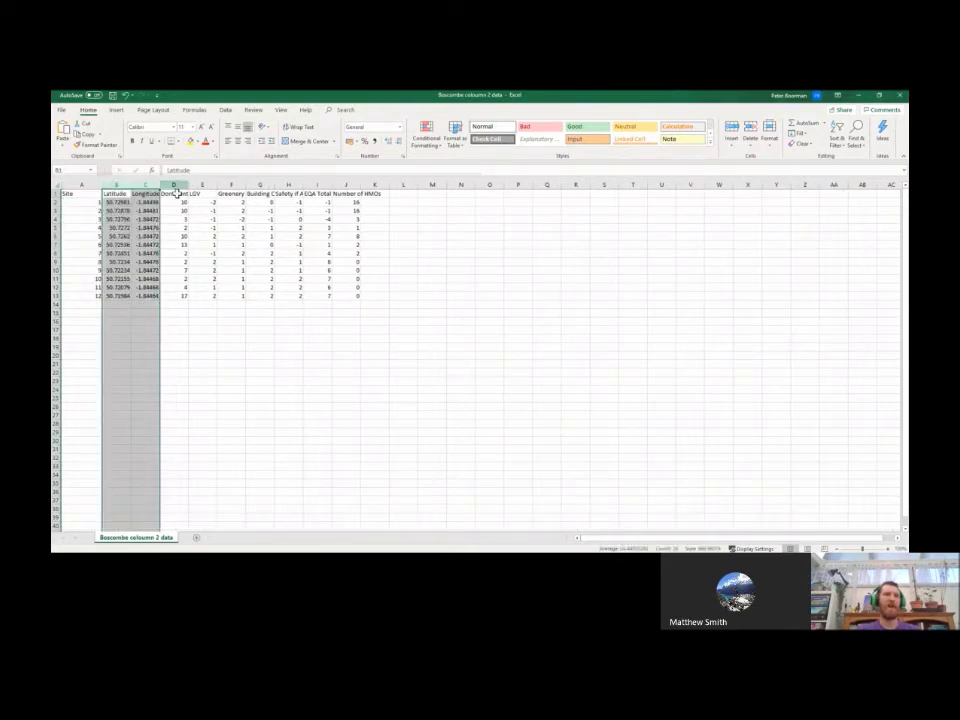
{"action": "left_click_drag", "start_coordinate": [176, 192], "coordinate": [356, 295]}
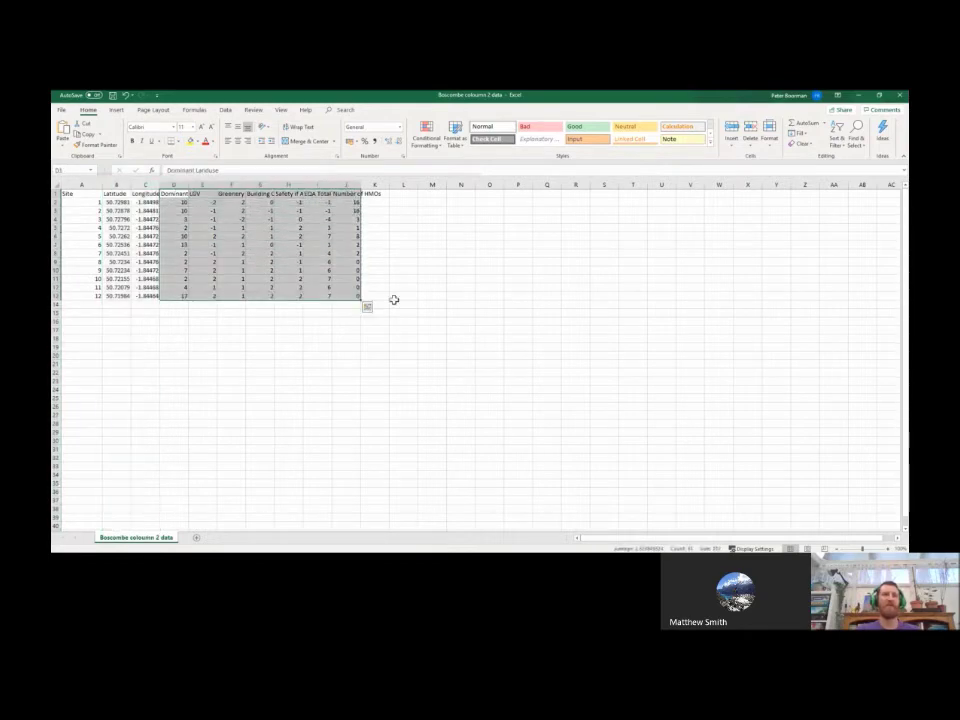
{"action": "left_click", "coordinate": [432, 304]}
- Autofit columns J back to E to their headings and widen column D
{"action": "double_click", "coordinate": [360, 185]}
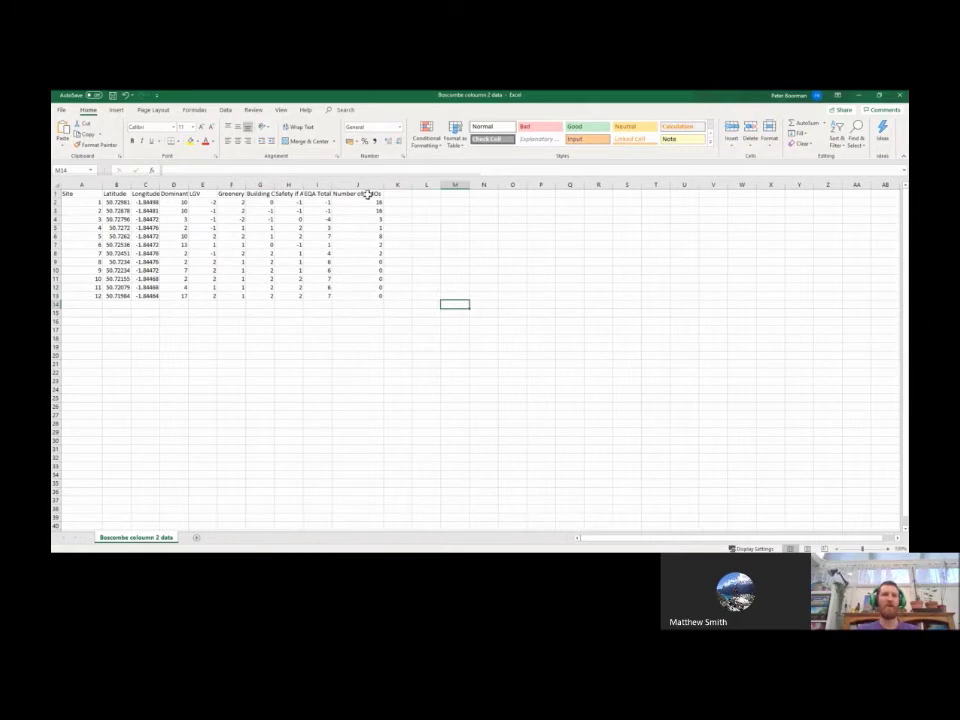
{"action": "double_click", "coordinate": [332, 184]}
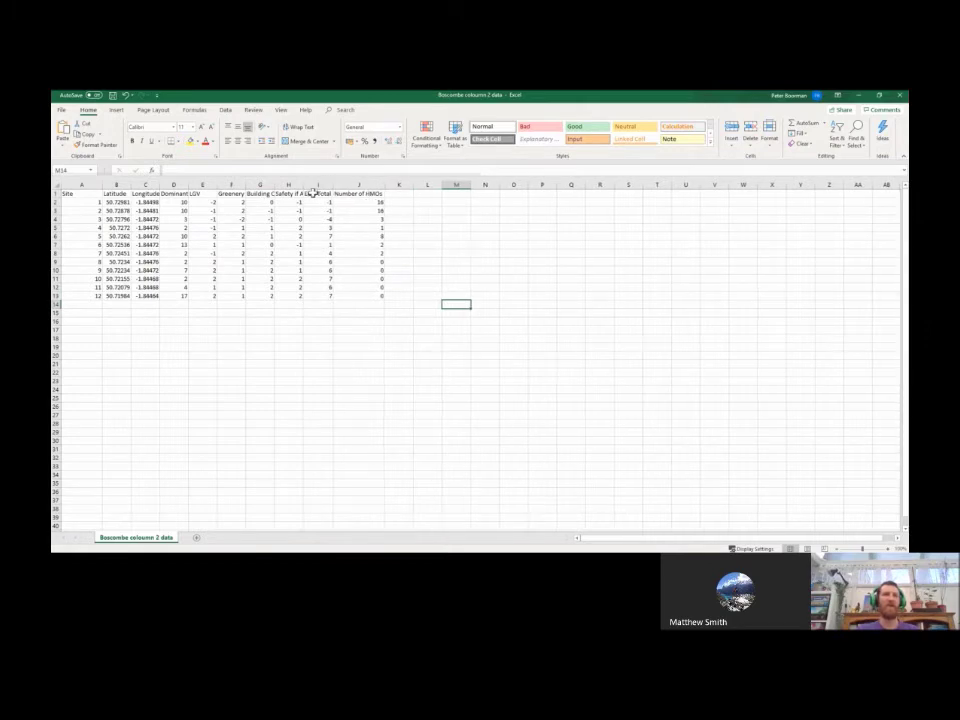
{"action": "double_click", "coordinate": [303, 184]}
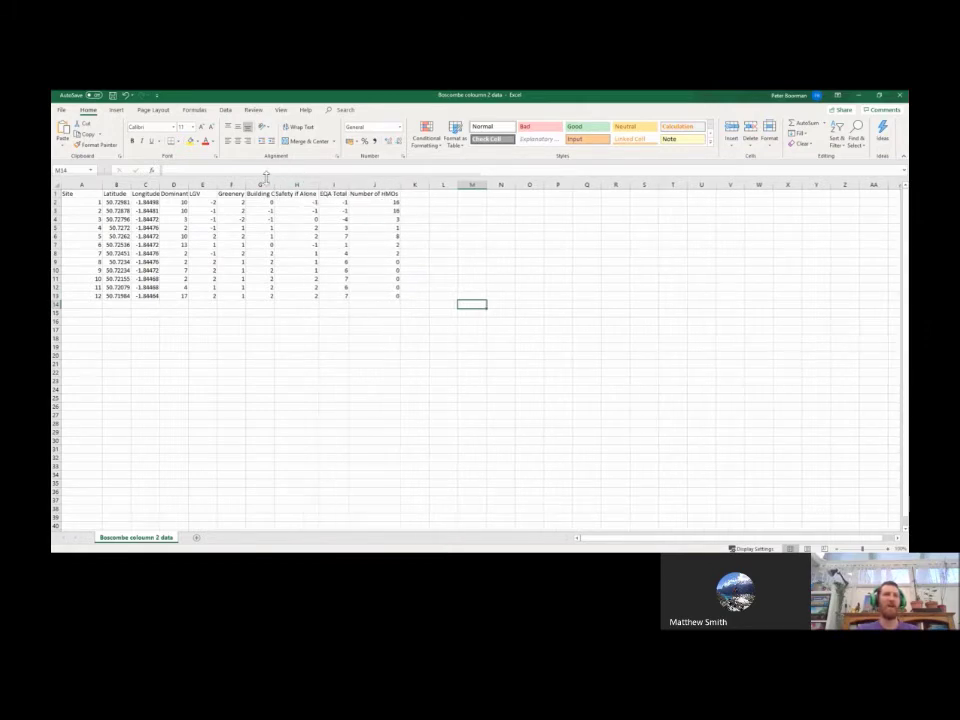
{"action": "double_click", "coordinate": [274, 184]}
{"action": "double_click", "coordinate": [249, 184]}
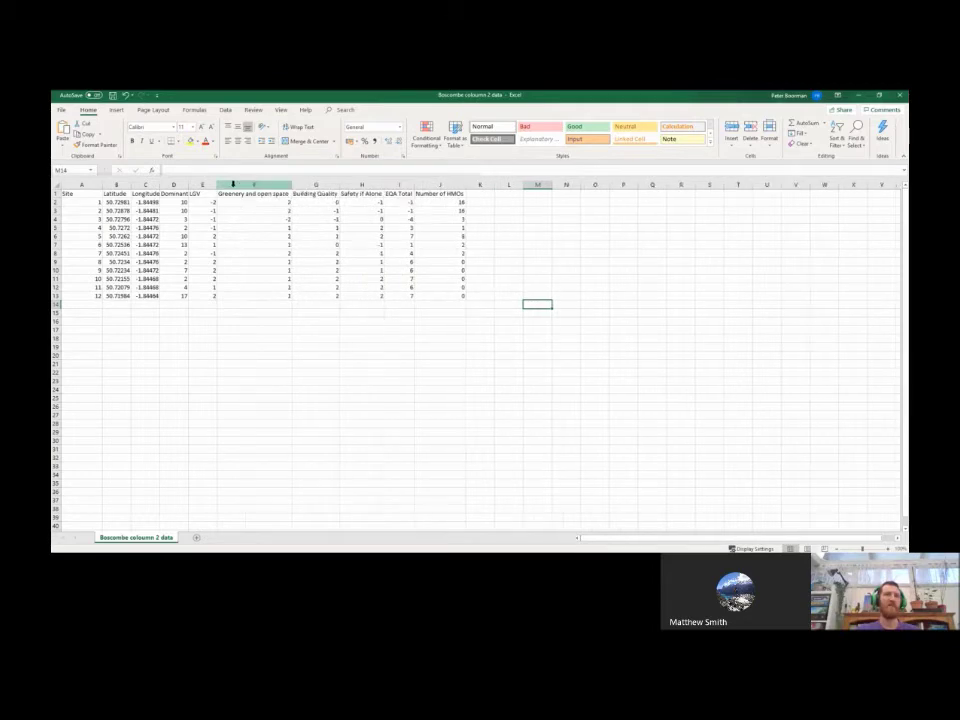
{"action": "double_click", "coordinate": [216, 184]}
{"action": "left_click_drag", "start_coordinate": [187, 184], "coordinate": [242, 186]}
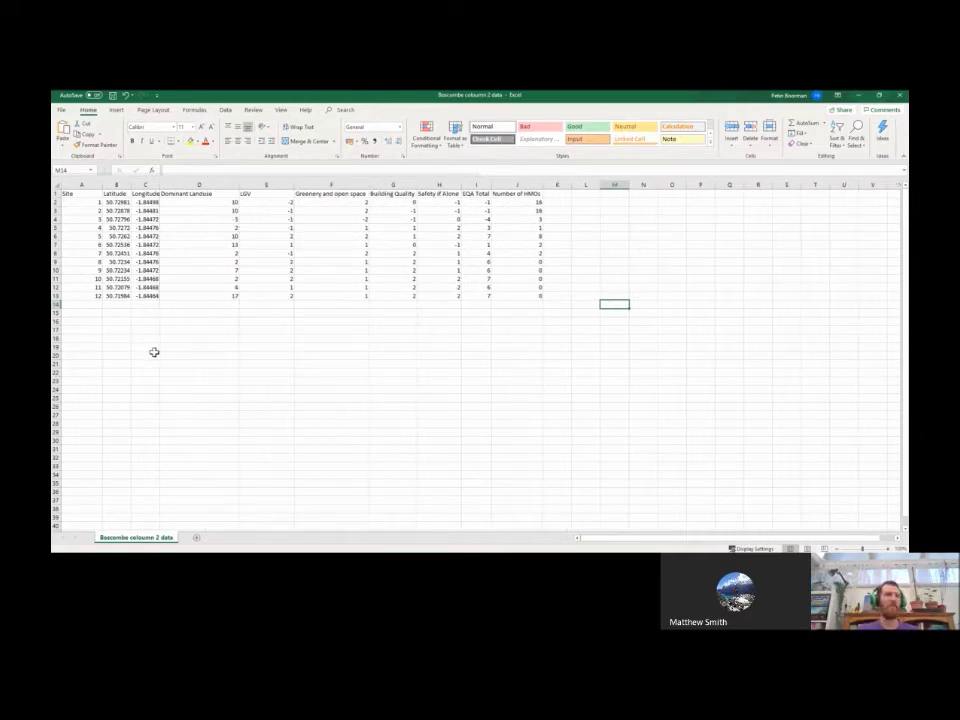
{"action": "left_click_drag", "start_coordinate": [55, 202], "coordinate": [58, 300]}
{"action": "left_click_drag", "start_coordinate": [128, 316], "coordinate": [130, 323]}
{"action": "left_click", "coordinate": [128, 323]}
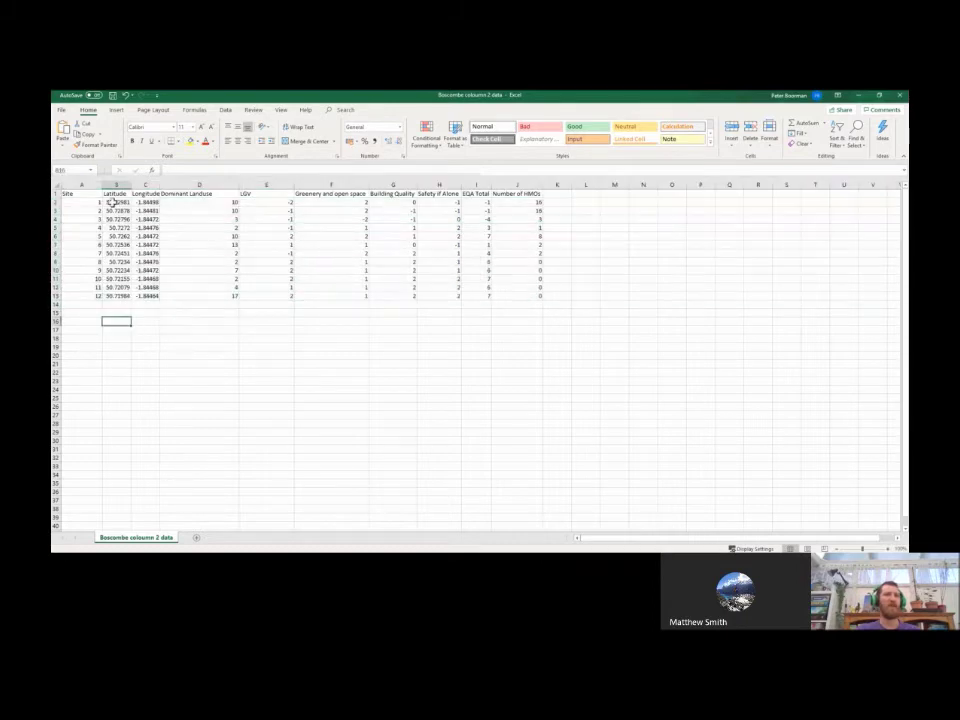
{"action": "left_click", "coordinate": [115, 202]}
{"action": "left_click", "coordinate": [145, 202]}
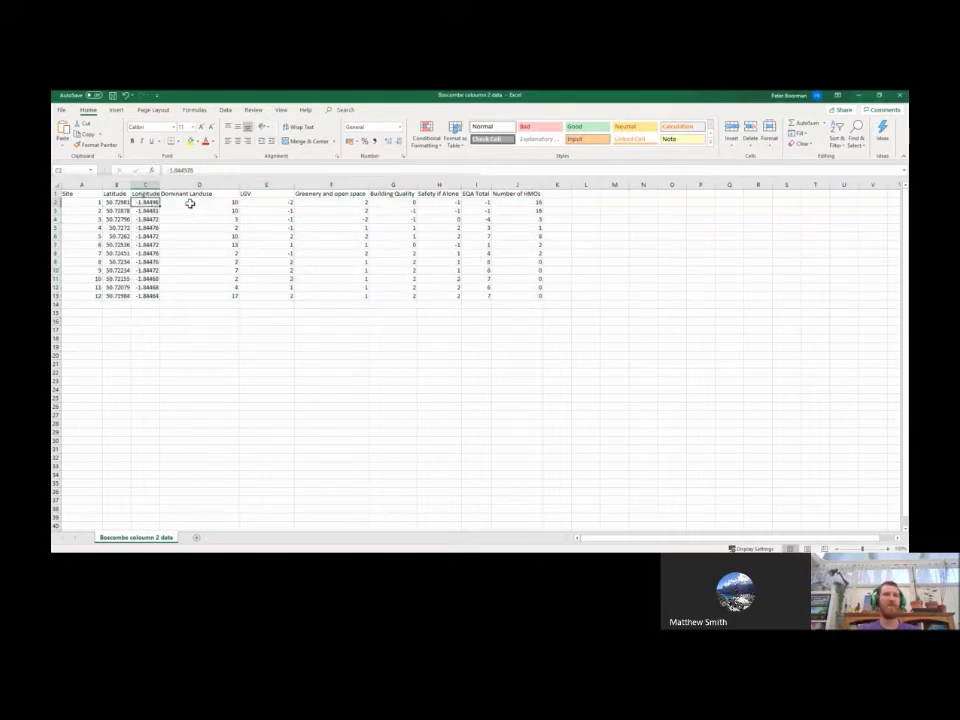
{"action": "left_click_drag", "start_coordinate": [190, 203], "coordinate": [523, 204]}
{"action": "left_click", "coordinate": [86, 202]}
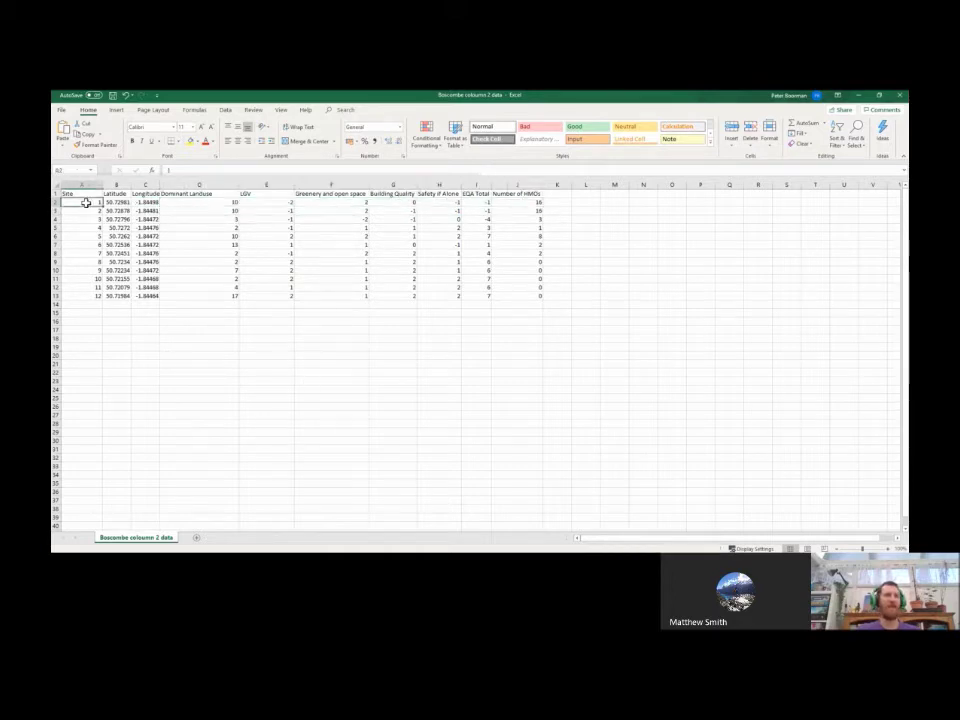
{"action": "left_click", "coordinate": [350, 388]}
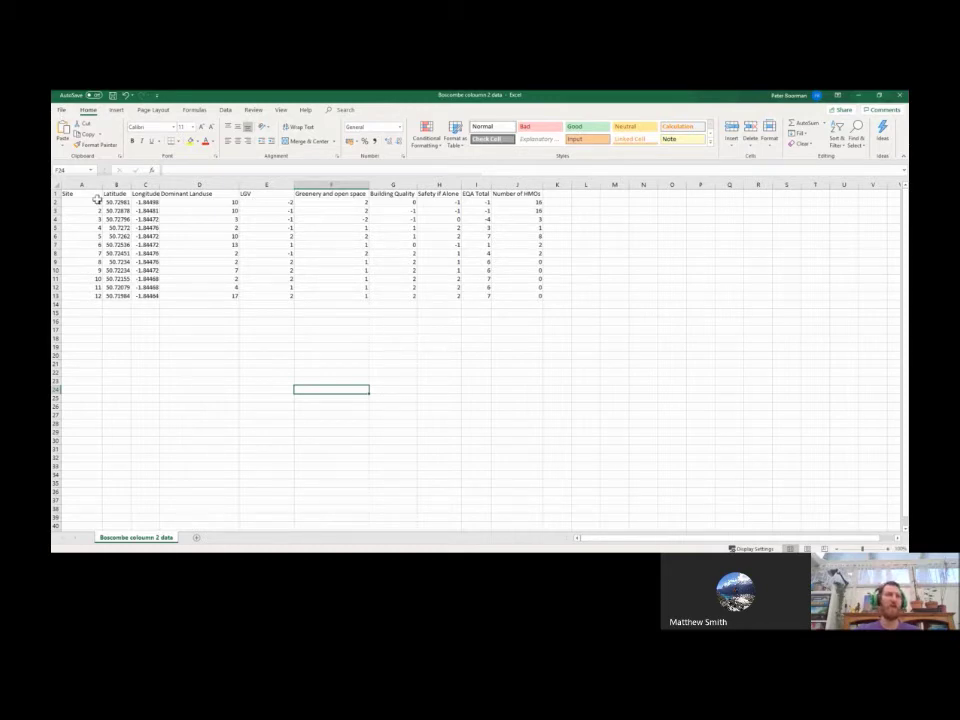
- Save the sheet as CSV (Comma delimited), replacing the existing Boscombe coloumn 2 data file
{"action": "left_click", "coordinate": [62, 110]}
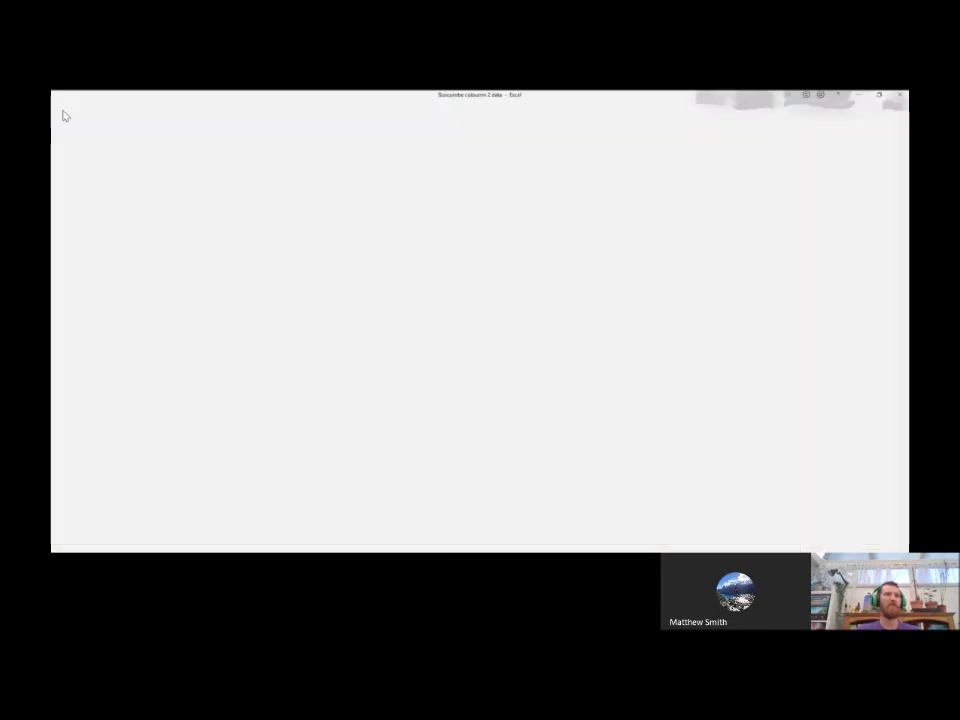
{"action": "left_click", "coordinate": [80, 230]}
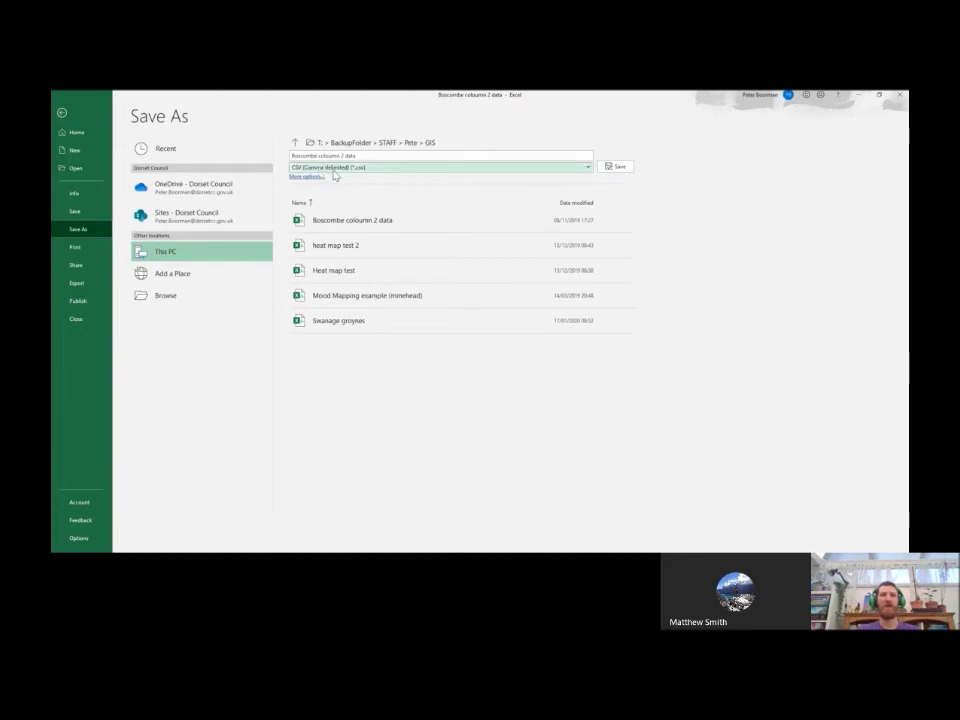
{"action": "left_click", "coordinate": [415, 168]}
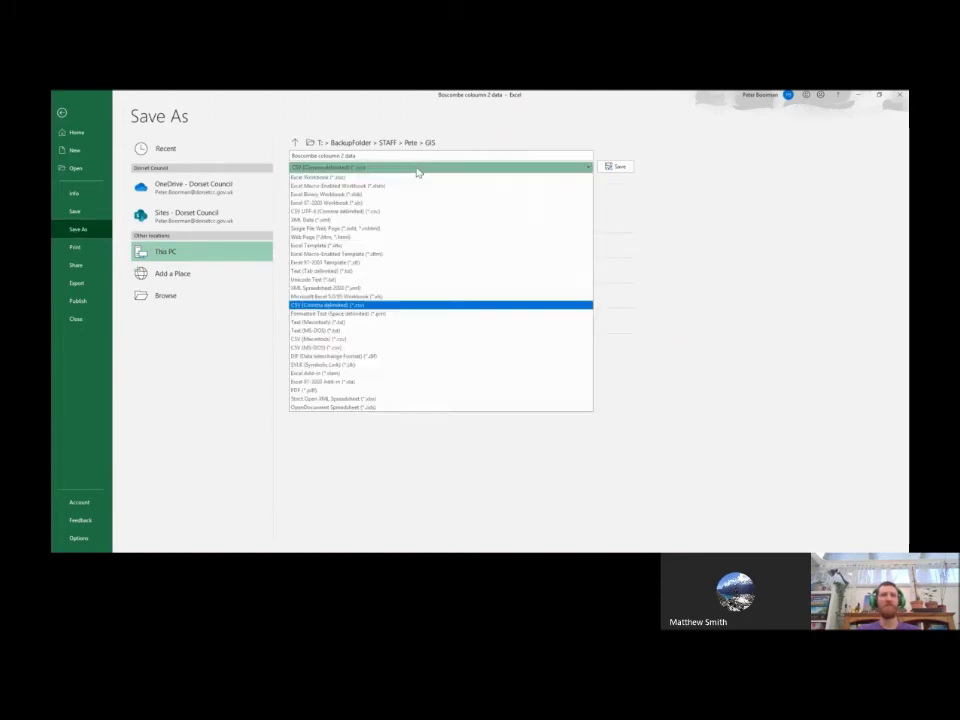
{"action": "left_click", "coordinate": [390, 306]}
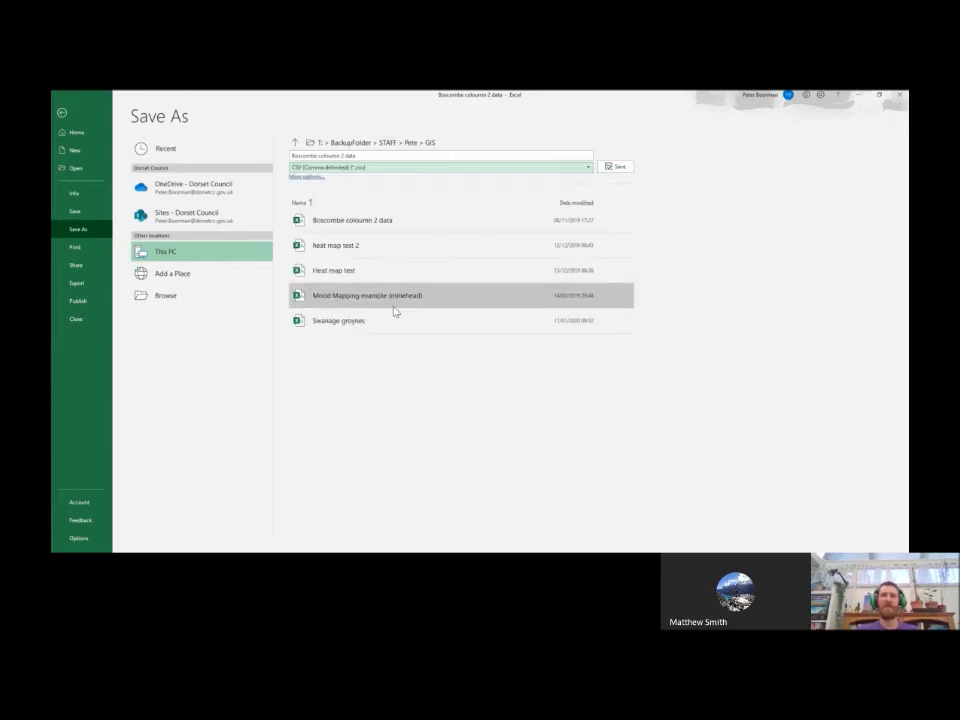
{"action": "left_click", "coordinate": [626, 172]}
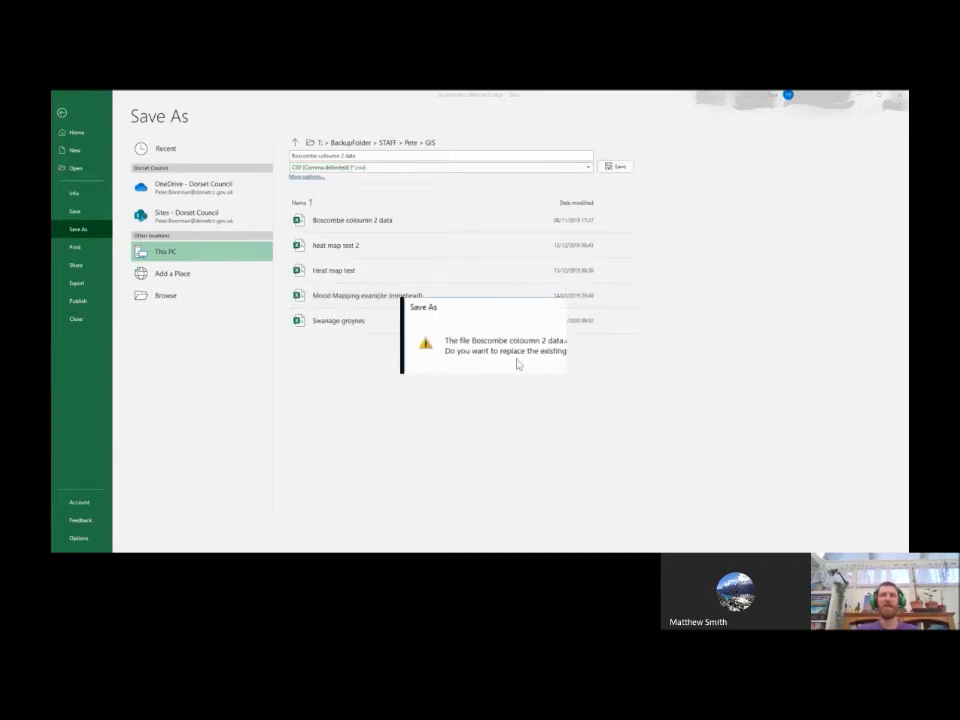
{"action": "left_click", "coordinate": [508, 366]}
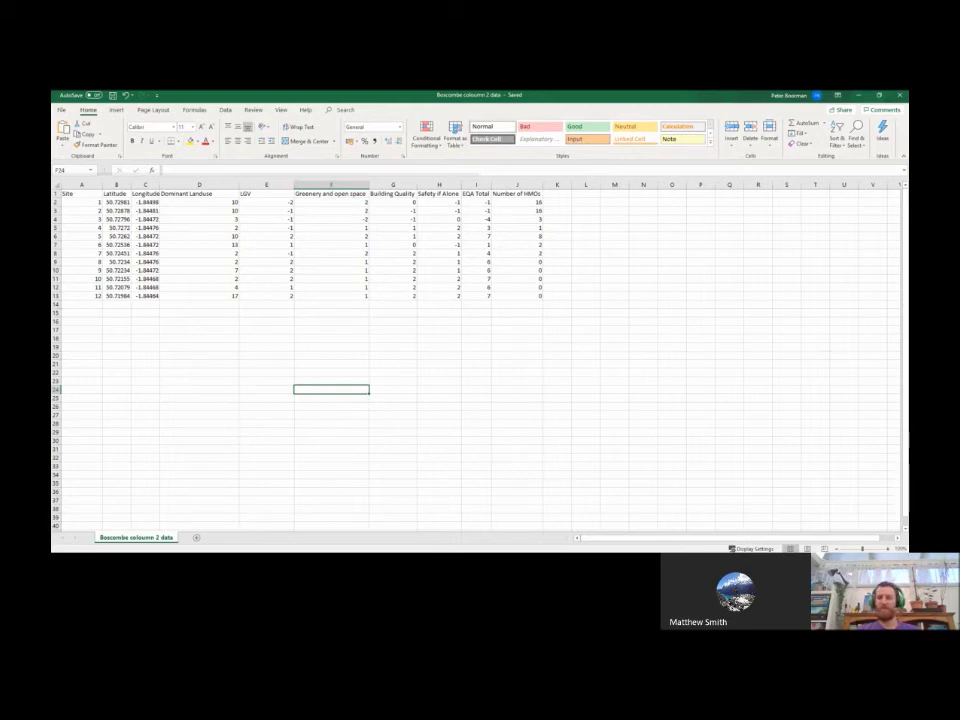
{"action": "key", "text": "alt+Tab"}
- Select the Boscombe coloumn 2 data CSV in the GIS folder, then return to the map
{"action": "left_click", "coordinate": [350, 272]}
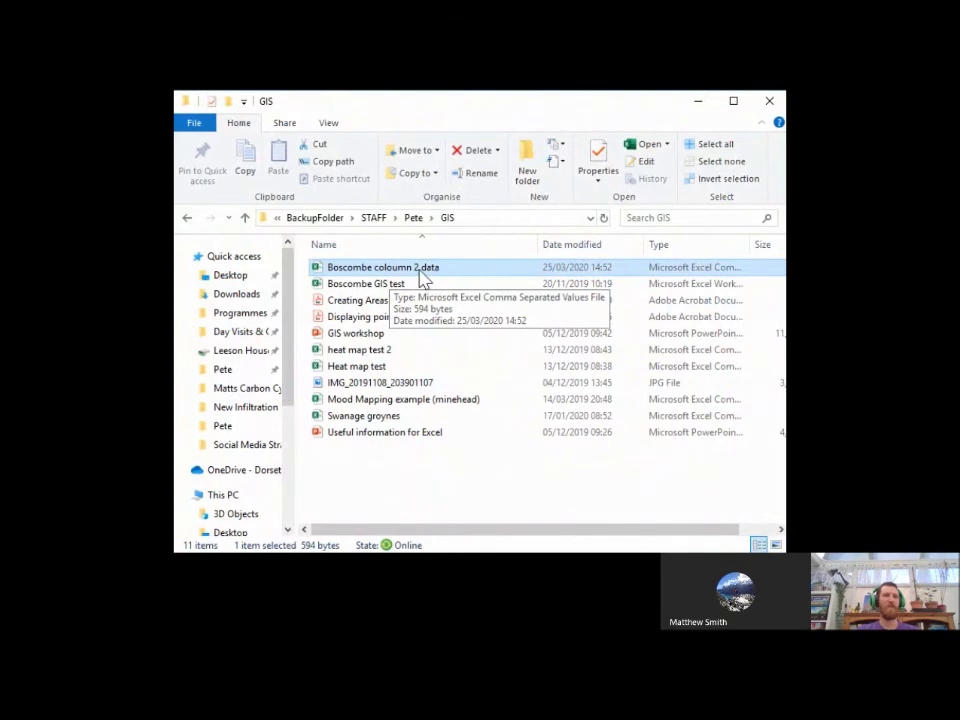
{"action": "key", "text": "alt+Tab"}
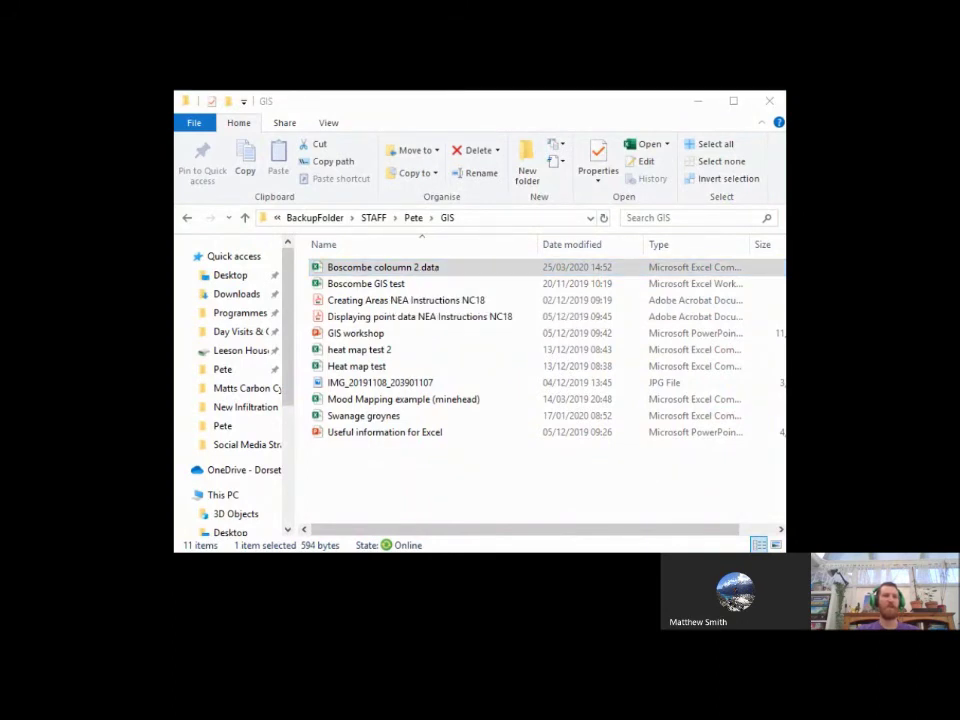
{"action": "key", "text": "alt+Tab"}
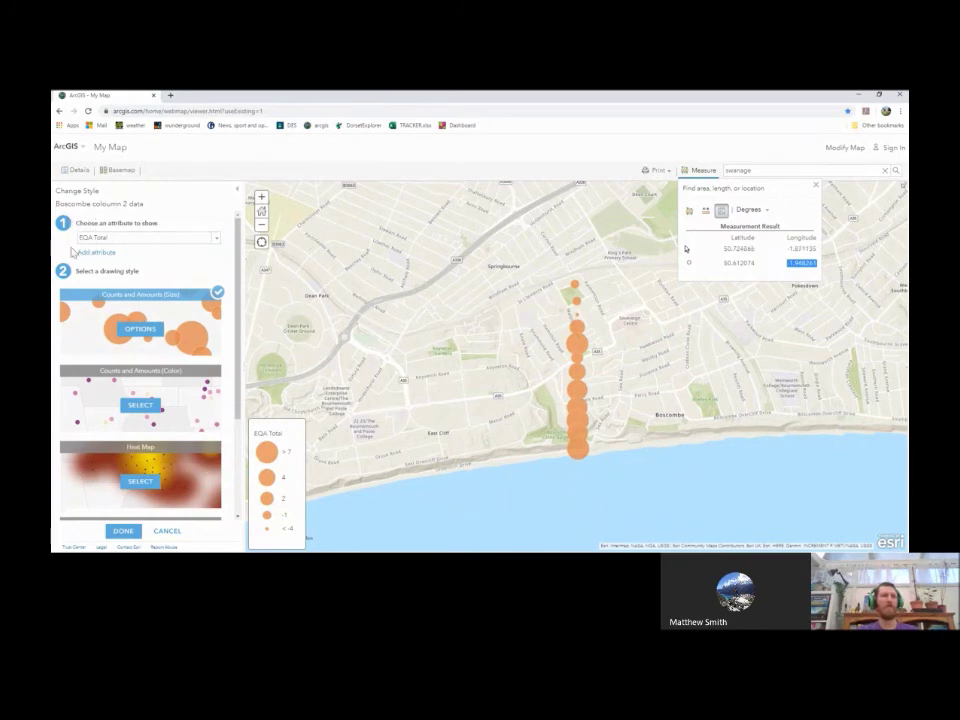
- Open the attribute list in the Boscombe layer's Change Style pane
{"action": "left_click_drag", "start_coordinate": [78, 224], "coordinate": [150, 222]}
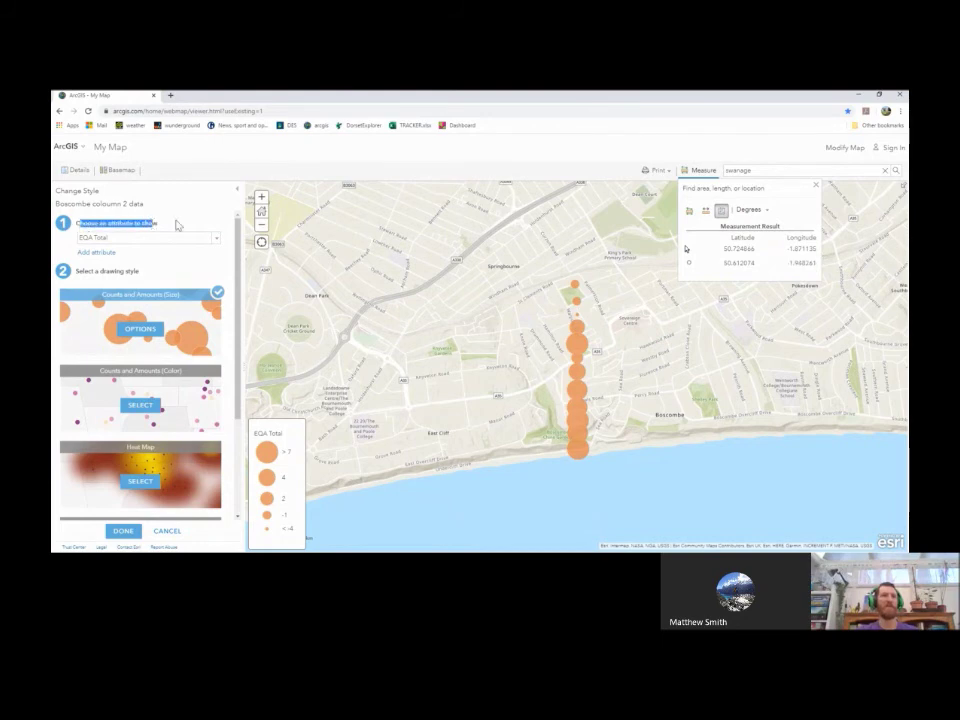
{"action": "left_click", "coordinate": [129, 233]}
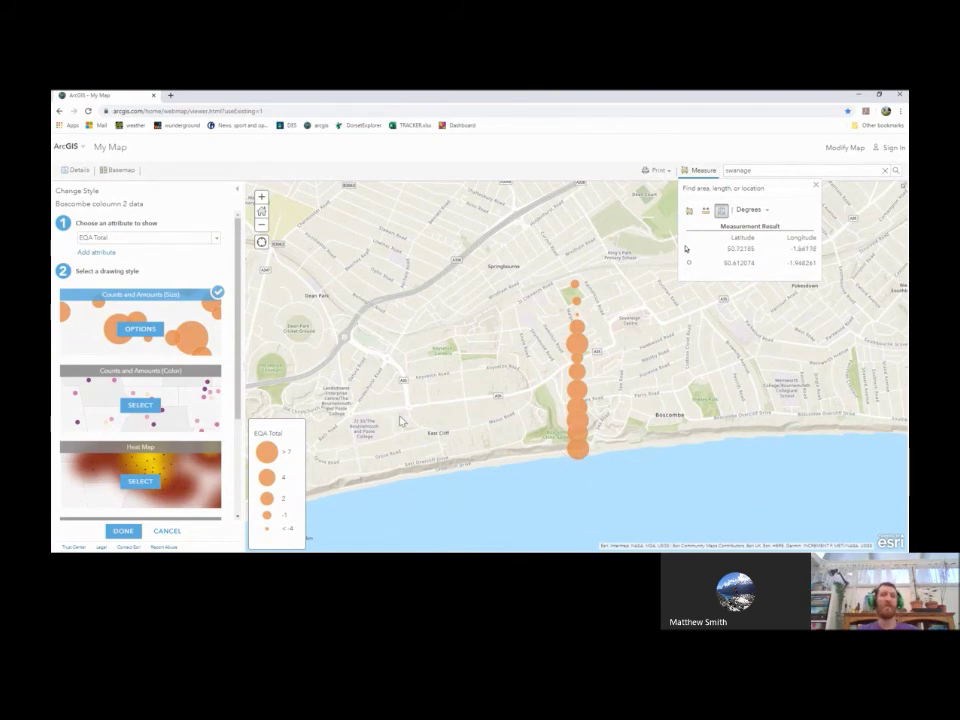
{"action": "left_click", "coordinate": [215, 246]}
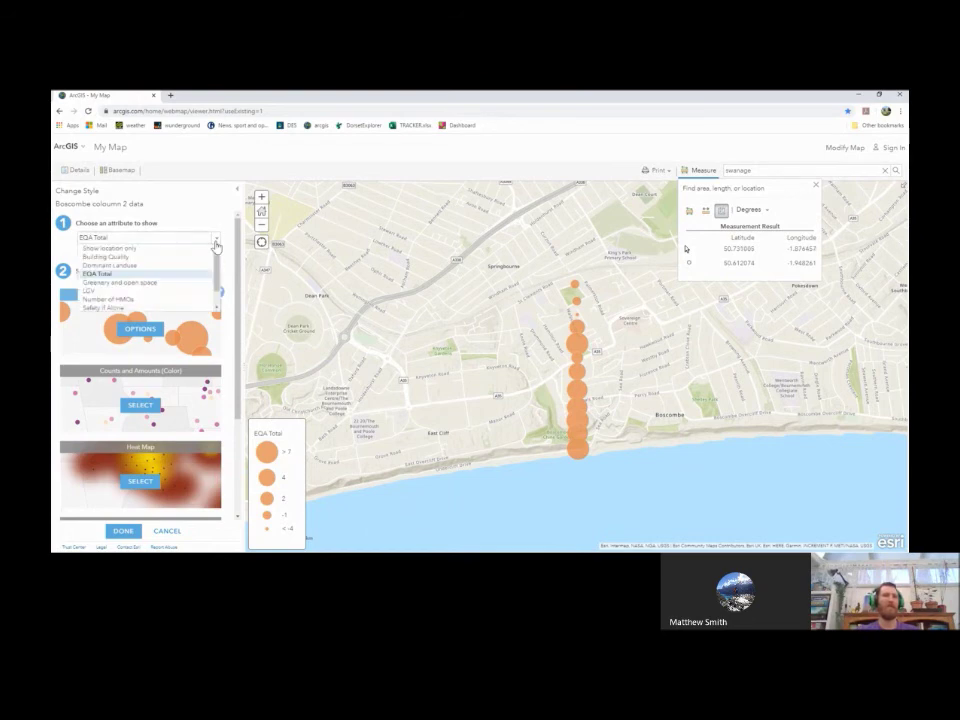
- Shade the survey points by Number of HMOs and size them by EQA Total
{"action": "left_click", "coordinate": [128, 301]}
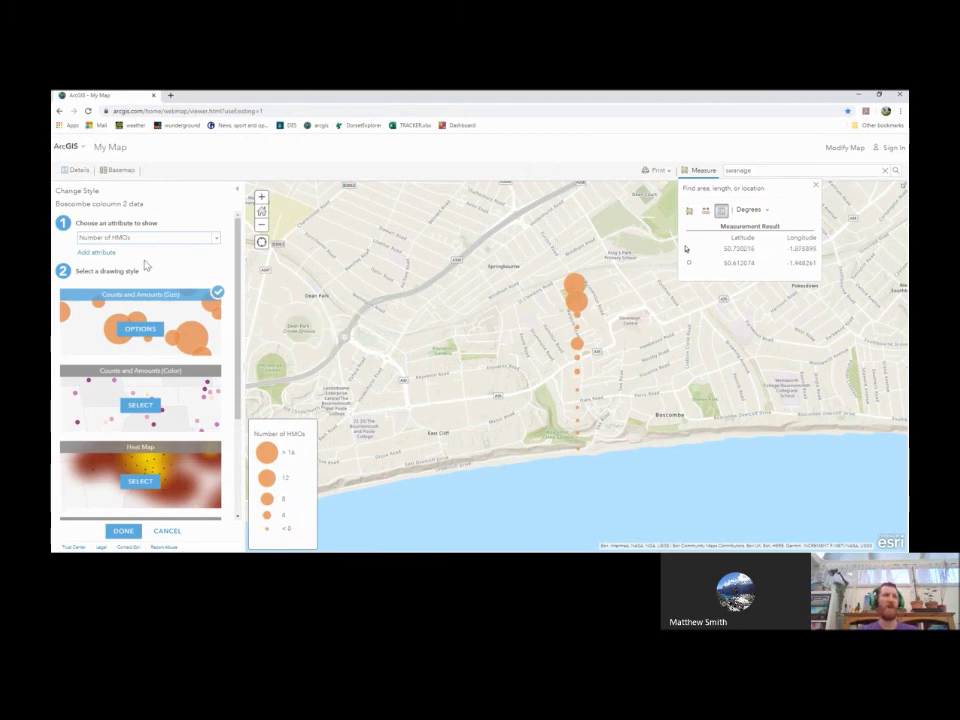
{"action": "left_click", "coordinate": [94, 254]}
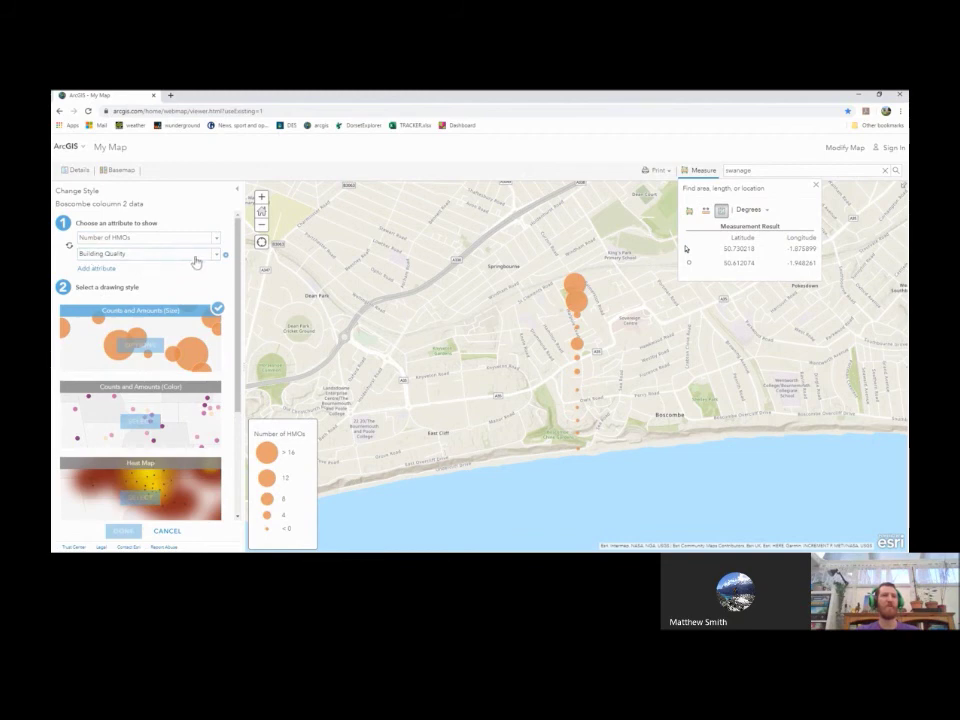
{"action": "left_click", "coordinate": [214, 255]}
{"action": "left_click", "coordinate": [125, 281]}
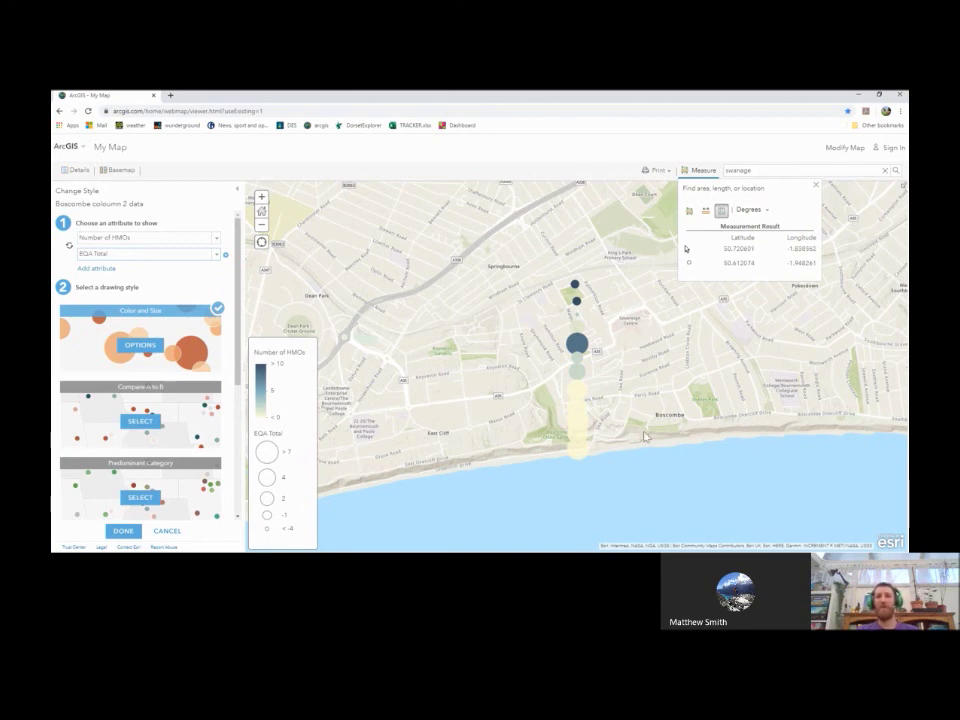
- Zoom in on the survey points running inland from the Boscombe seafront
{"action": "scroll", "coordinate": [627, 400], "scroll_direction": "up", "scroll_amount": 1}
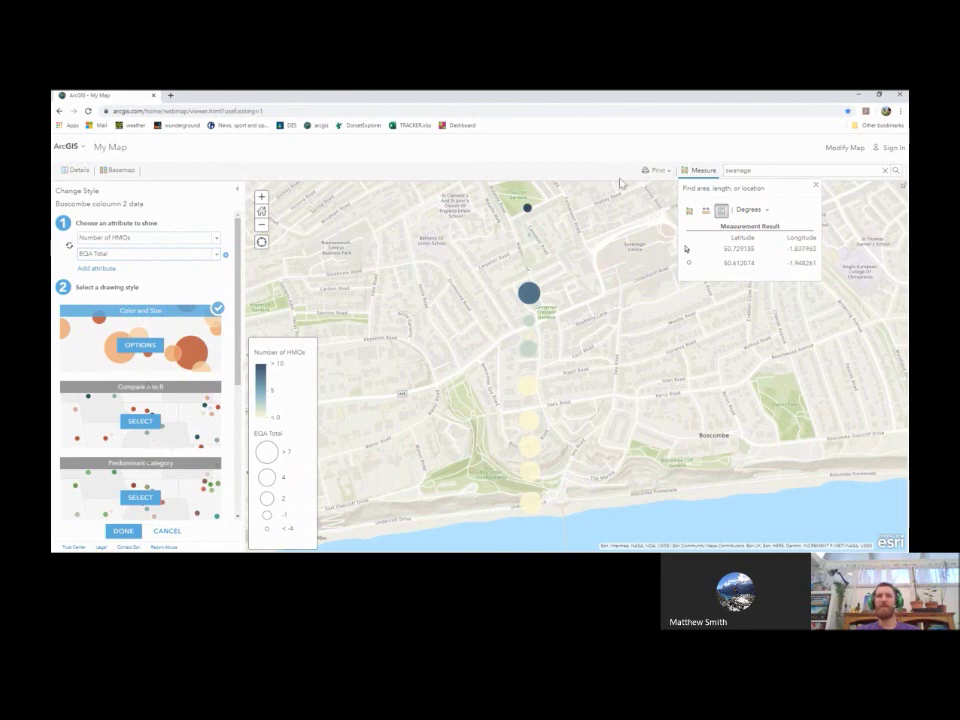
{"action": "left_click", "coordinate": [660, 172]}
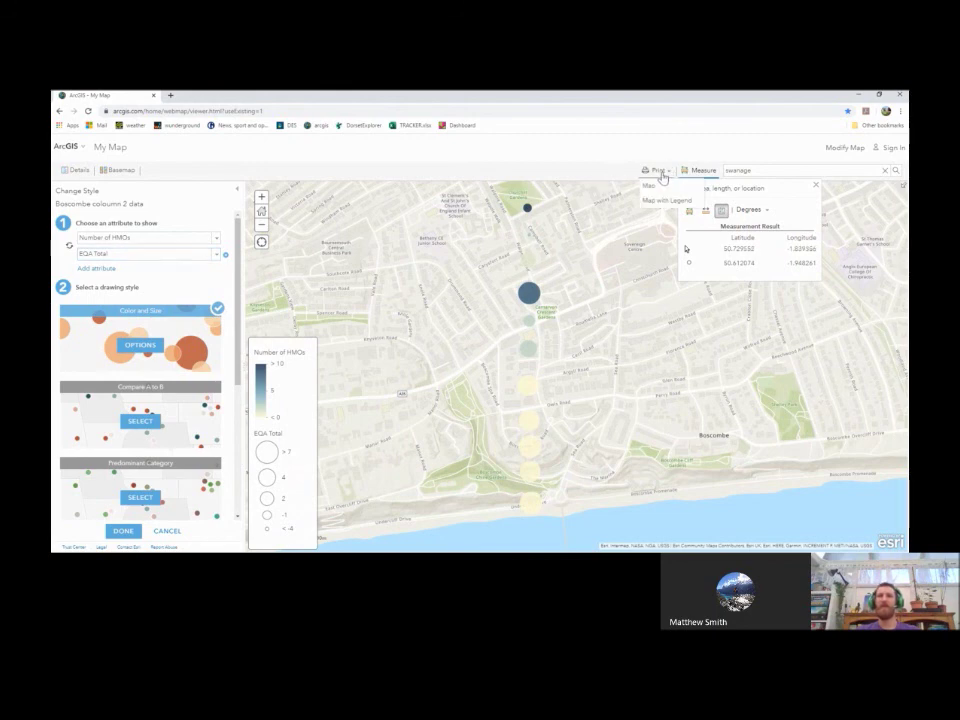
- Print the map with its legend to a new tab, then return to the map viewer
{"action": "left_click", "coordinate": [664, 205]}
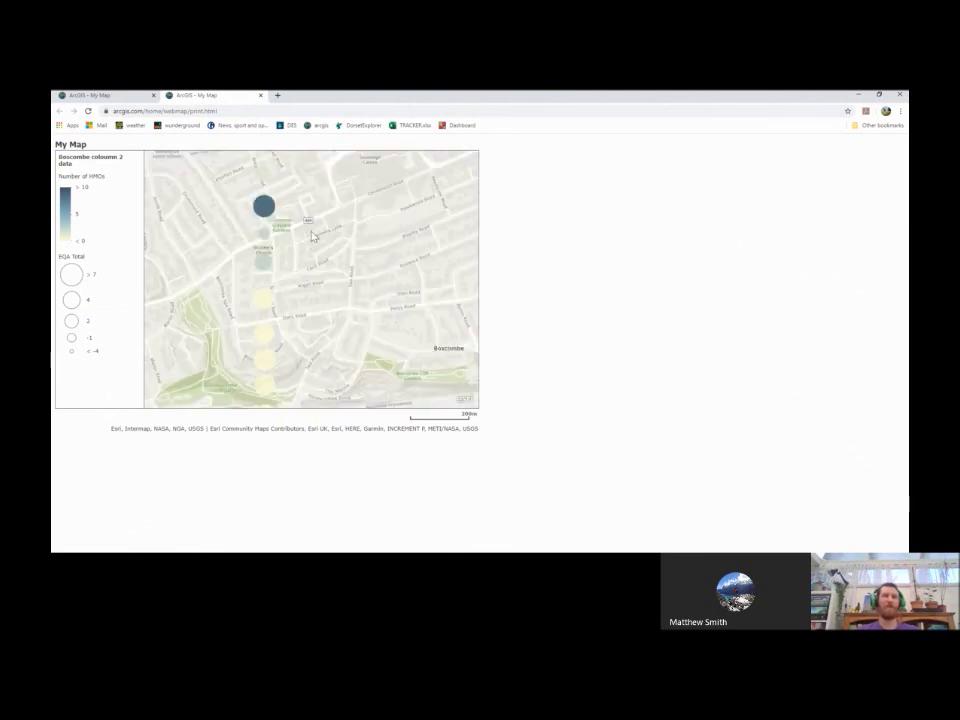
{"action": "right_click", "coordinate": [332, 233]}
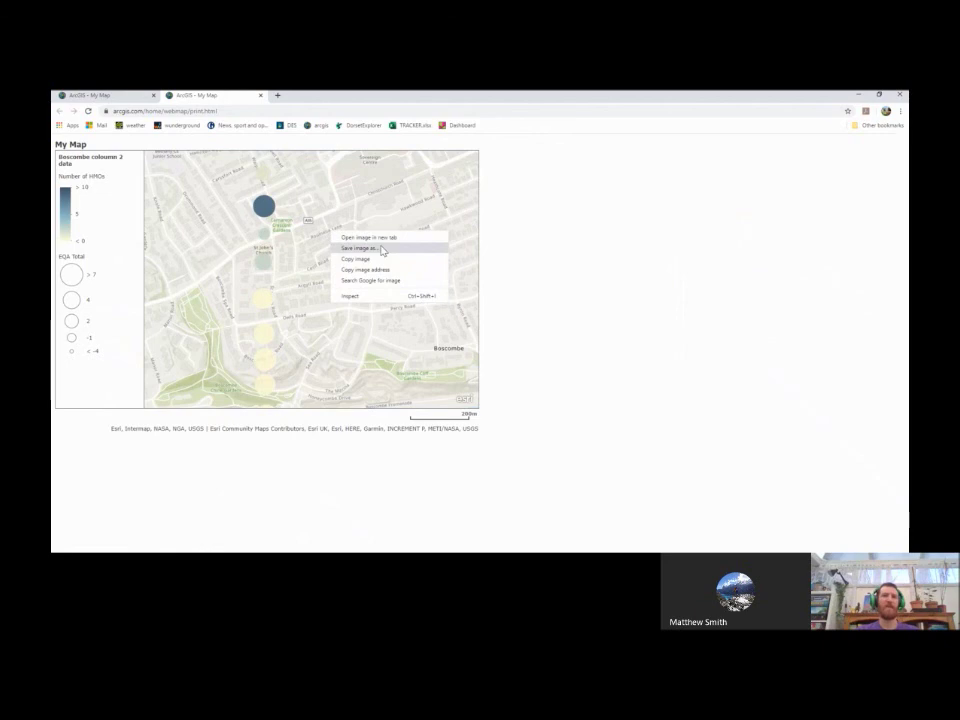
{"action": "left_click", "coordinate": [544, 220]}
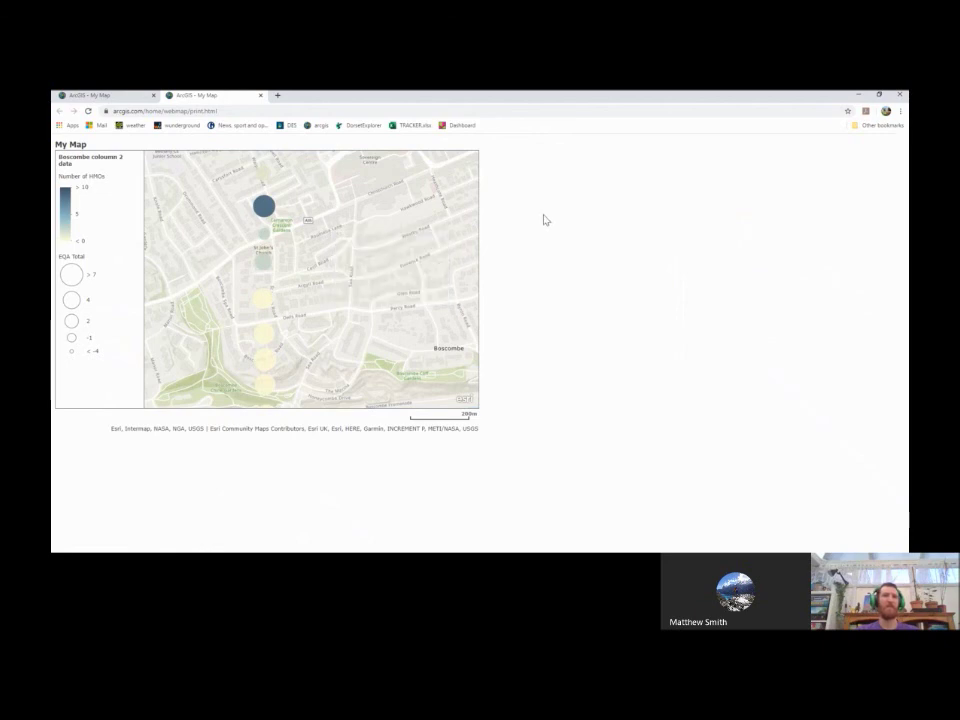
{"action": "left_click", "coordinate": [119, 98]}
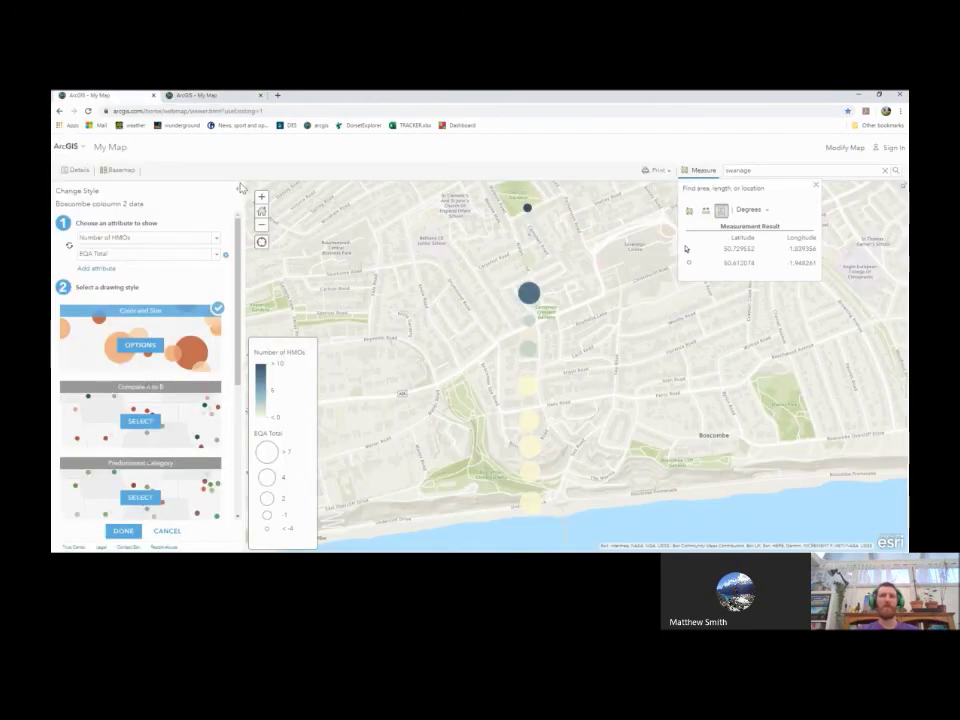